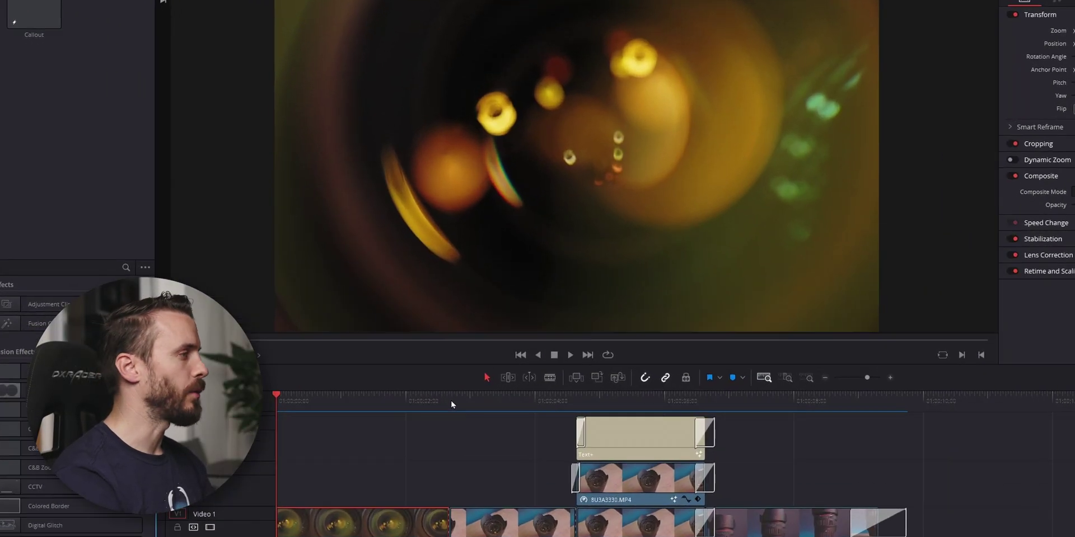
Apply the C&B Basic Callout V2 effect to the second lens clip on V1
left_click(458, 334)
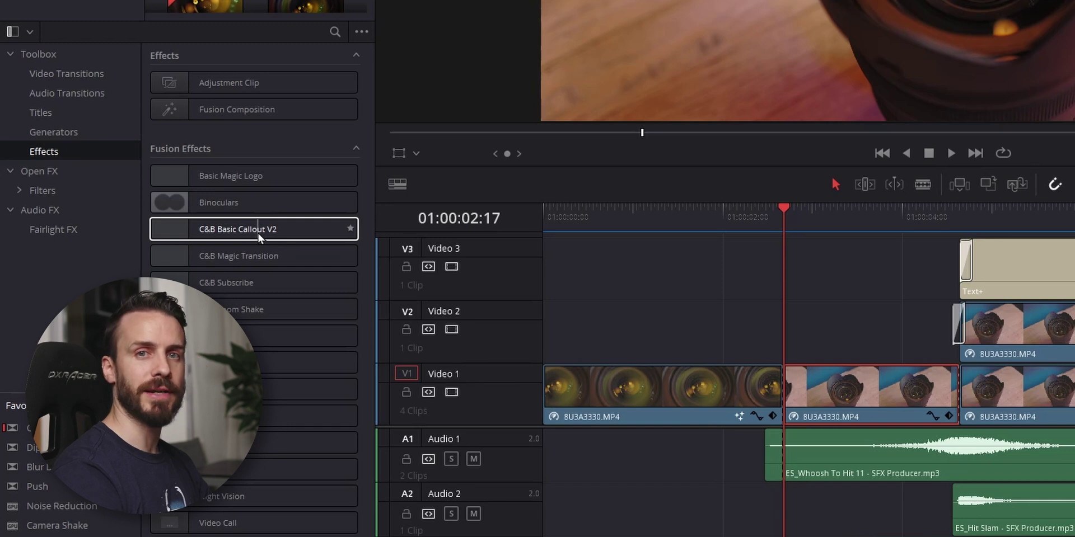
left_click_drag(258, 233, 891, 394)
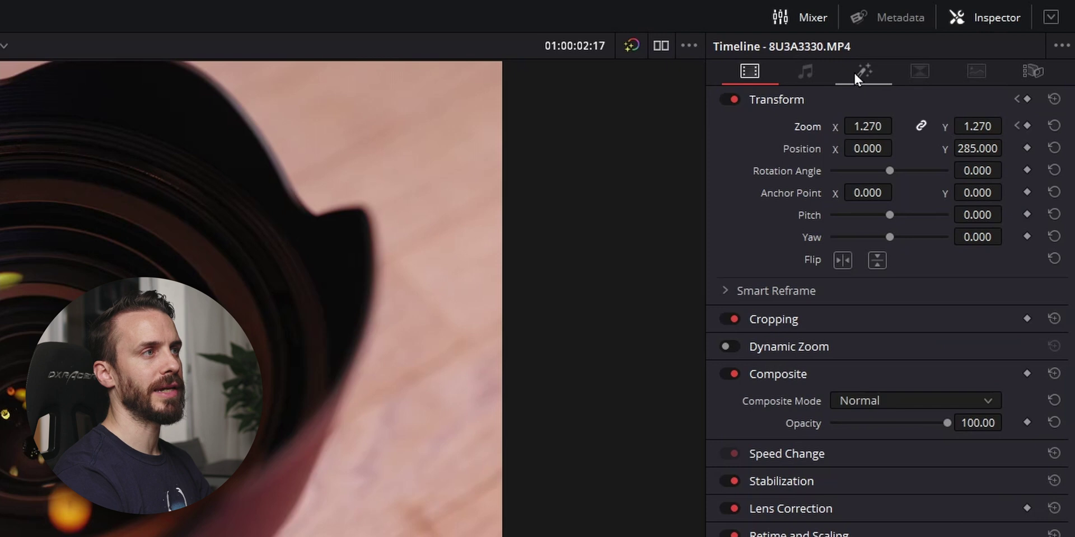
Set the callout text to 'CANON RF 28-70' in the Inspector's effect controls
left_click(854, 72)
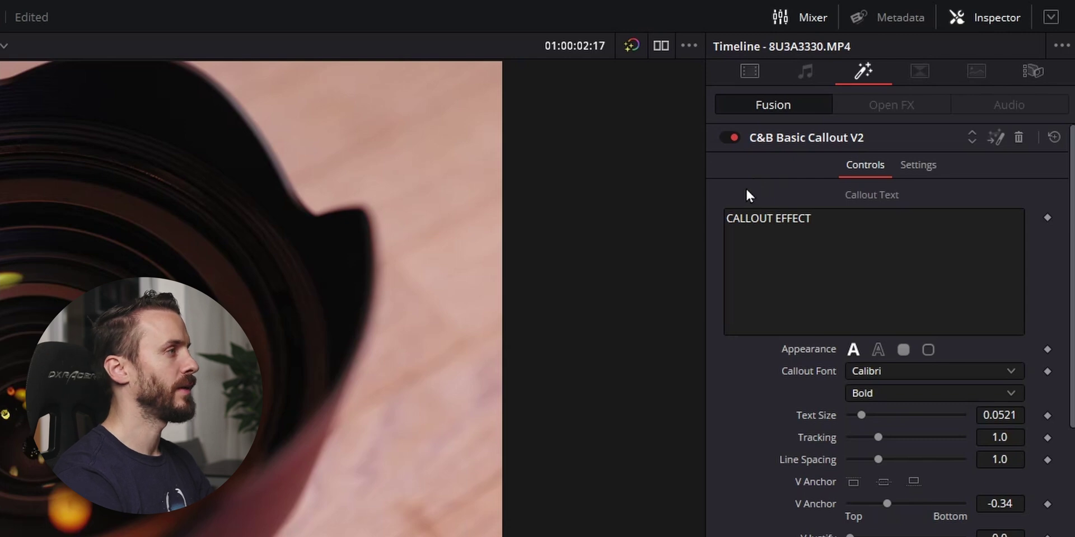
left_click(879, 235)
type("CANON RF 28-70")
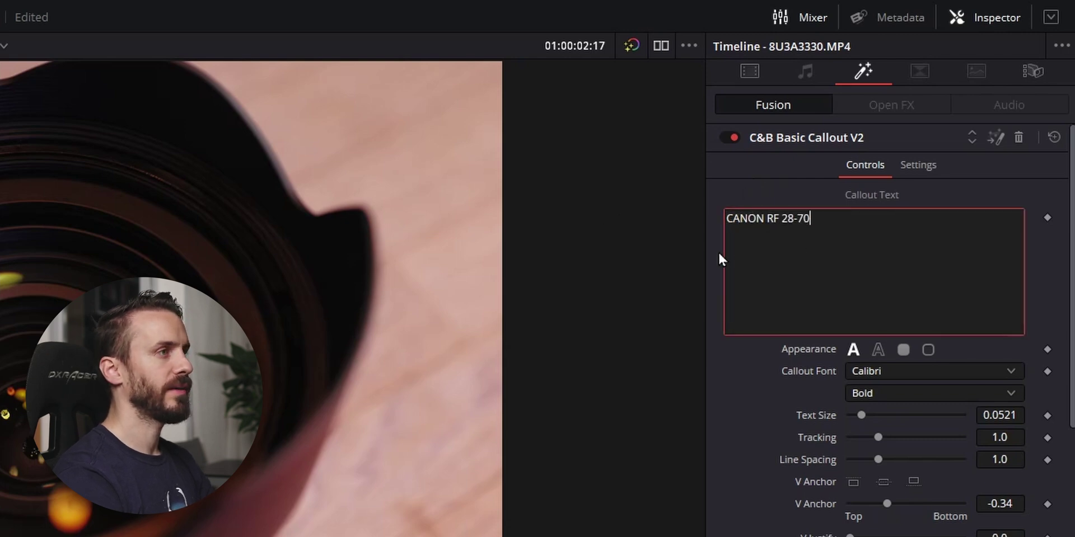
scroll(791, 280, "down", 2)
scroll(835, 398, "down", 6)
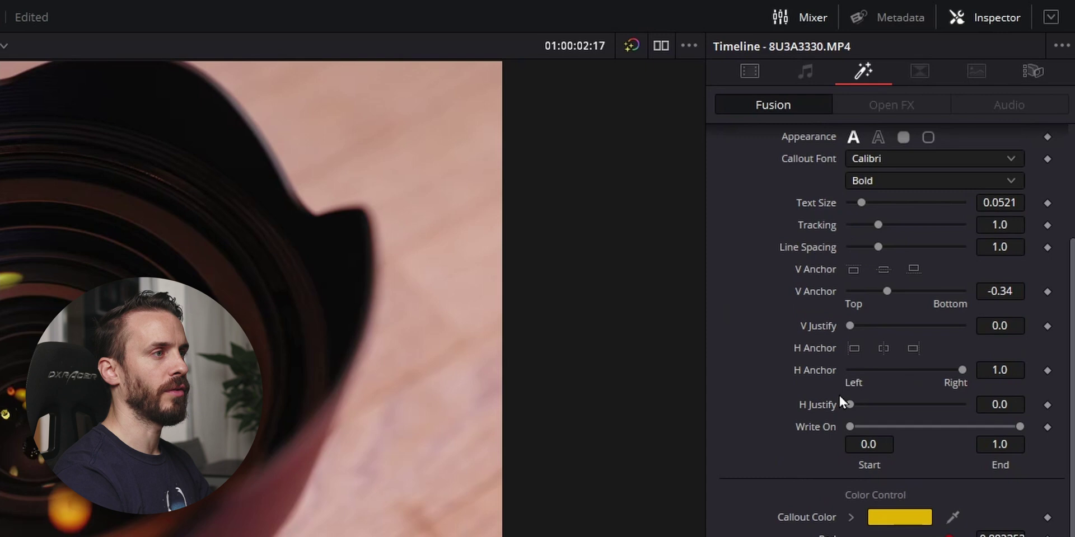
scroll(832, 411, "down", 1)
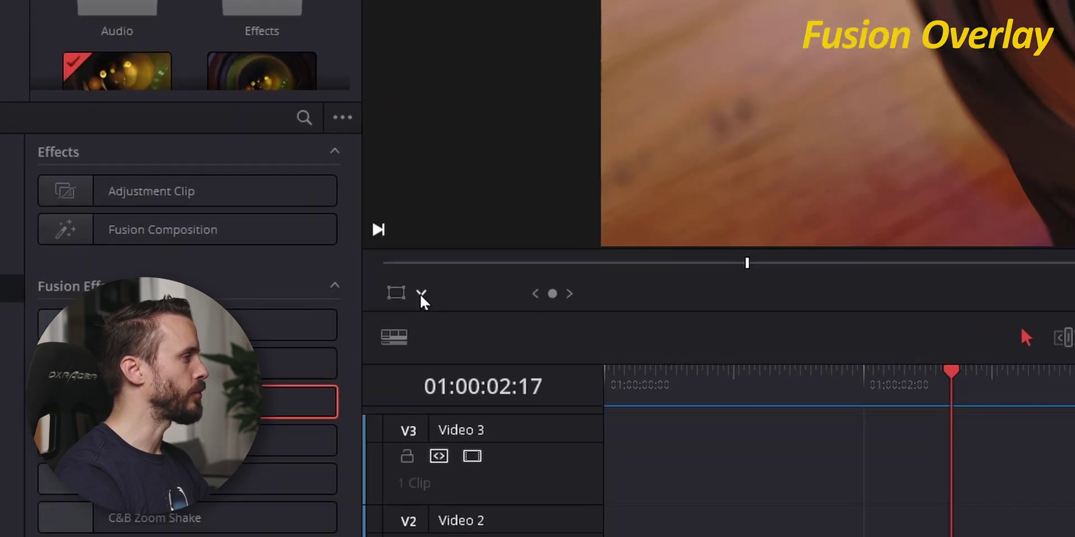
Open the viewer's overlay mode options
left_click(242, 296)
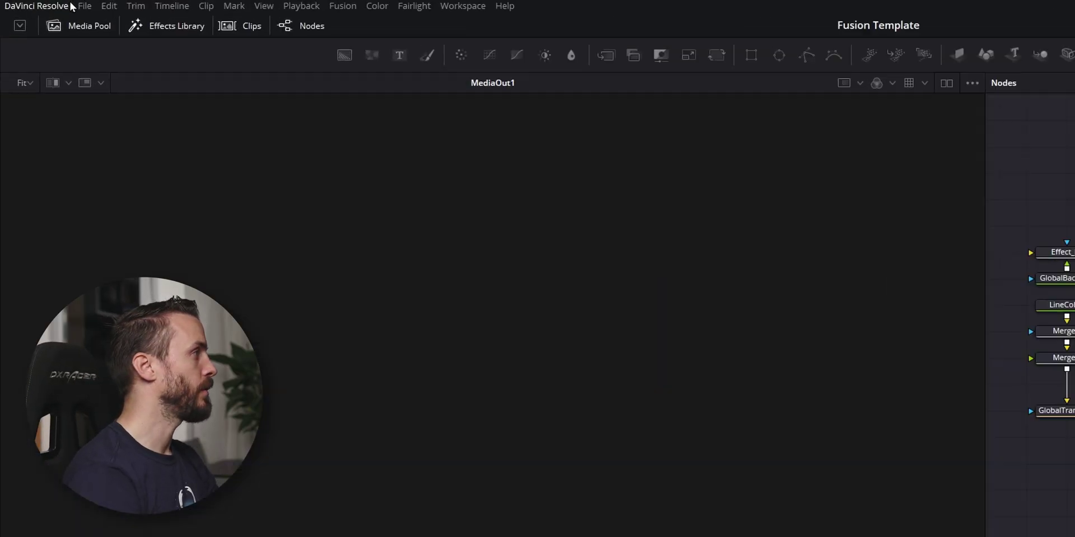
Export the callout composition as Basic Callout.comp to the Desktop
left_click(52, 3)
mouse_move(205, 264)
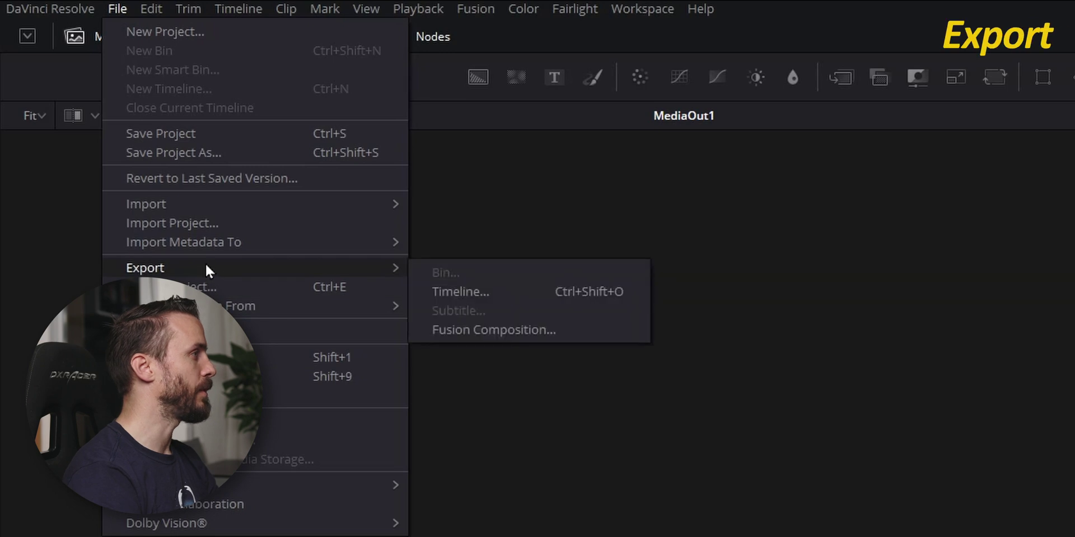
left_click(496, 330)
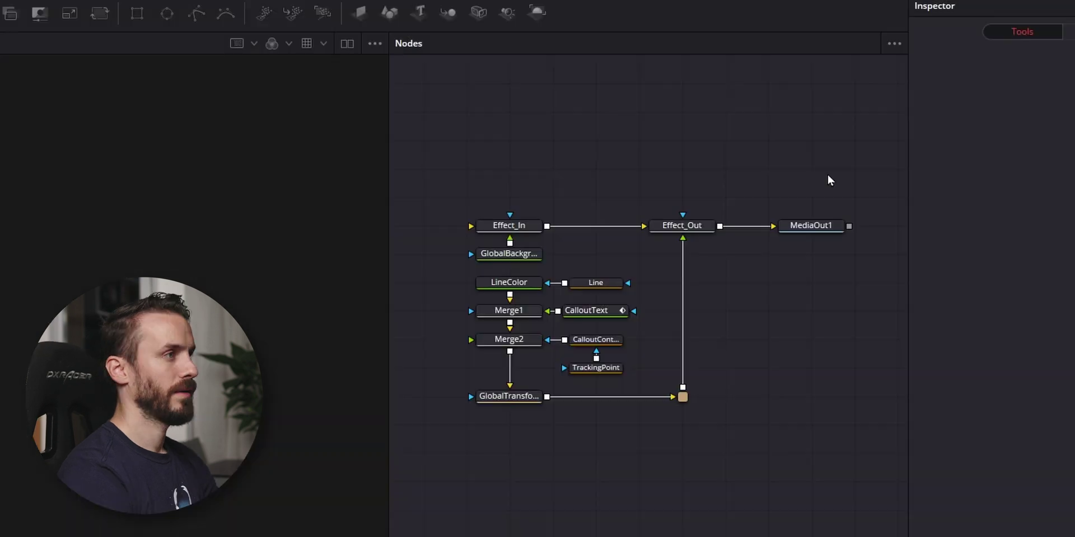
Delete all nodes and import Basic Callout.comp back into the composition
left_click_drag(829, 178, 449, 443)
key("Delete")
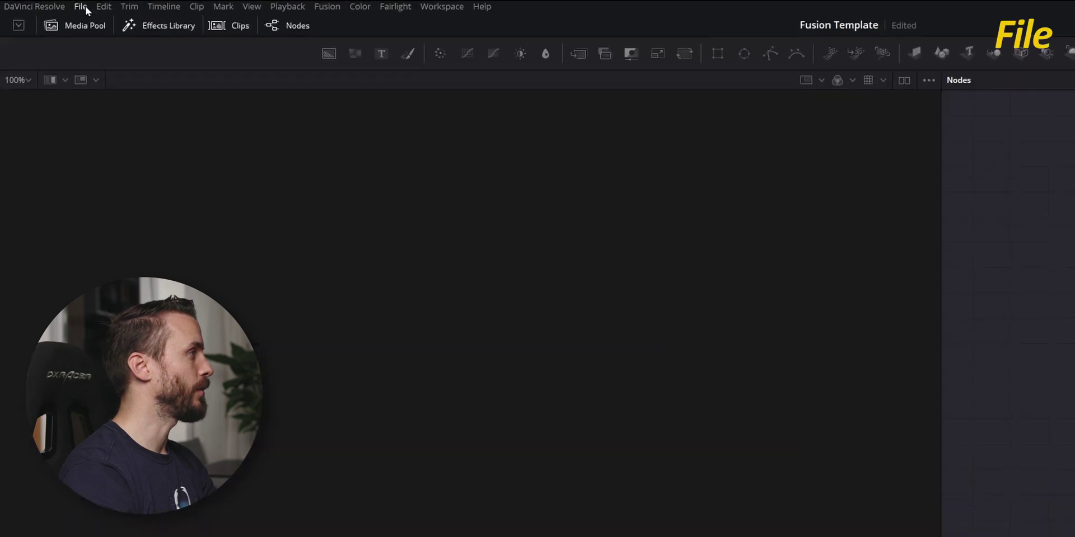
left_click(52, 5)
mouse_move(167, 174)
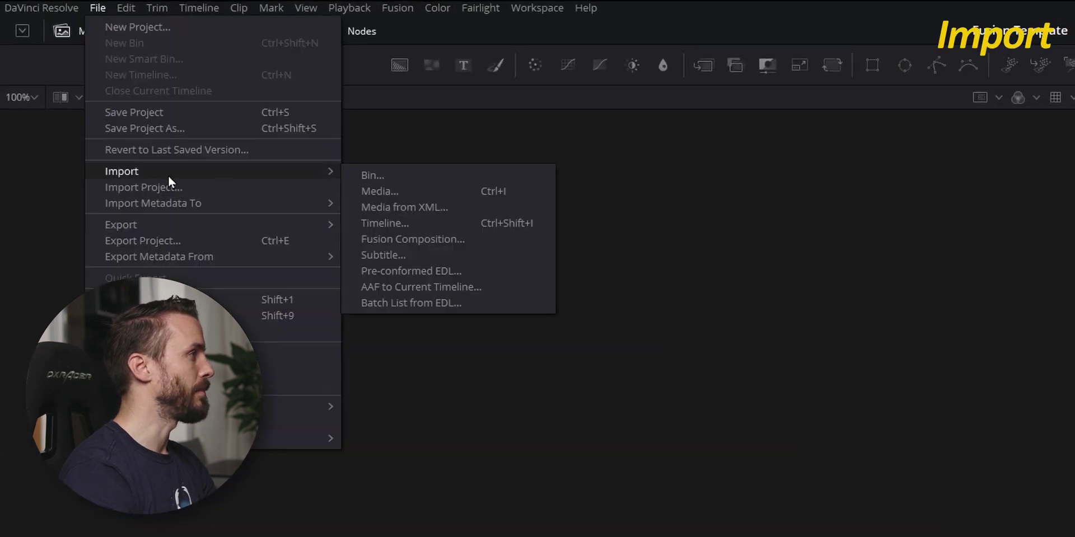
left_click(431, 239)
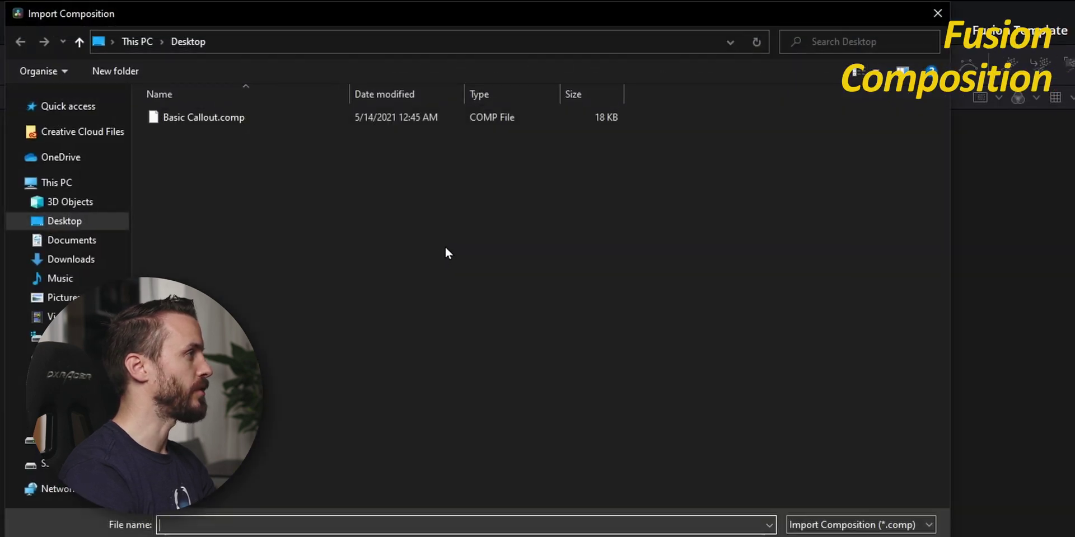
double_click(203, 119)
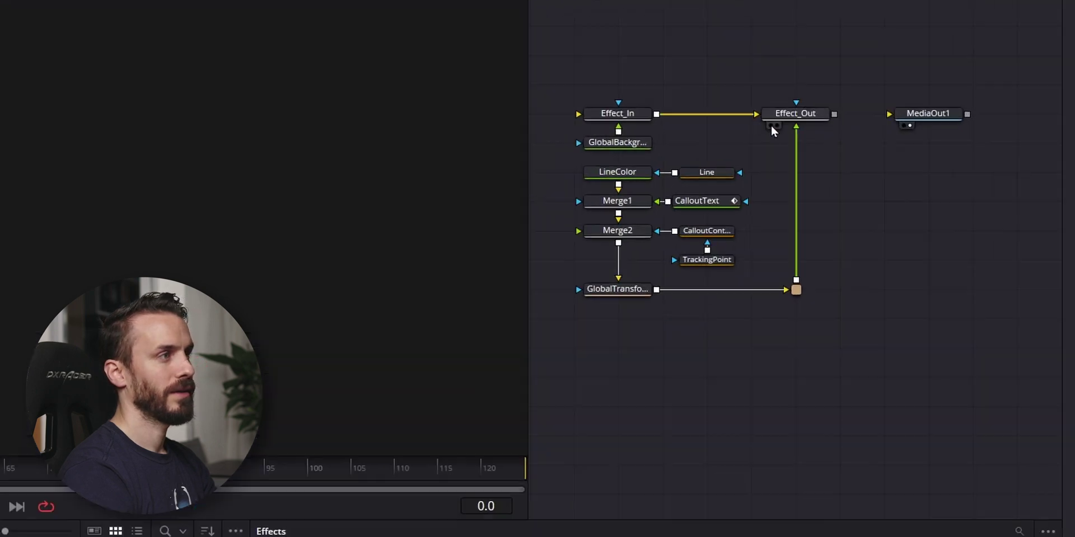
Connect Effect_Out to MediaOut1, then save all callout nodes as Callout.setting on the Desktop
left_click_drag(771, 143, 806, 144)
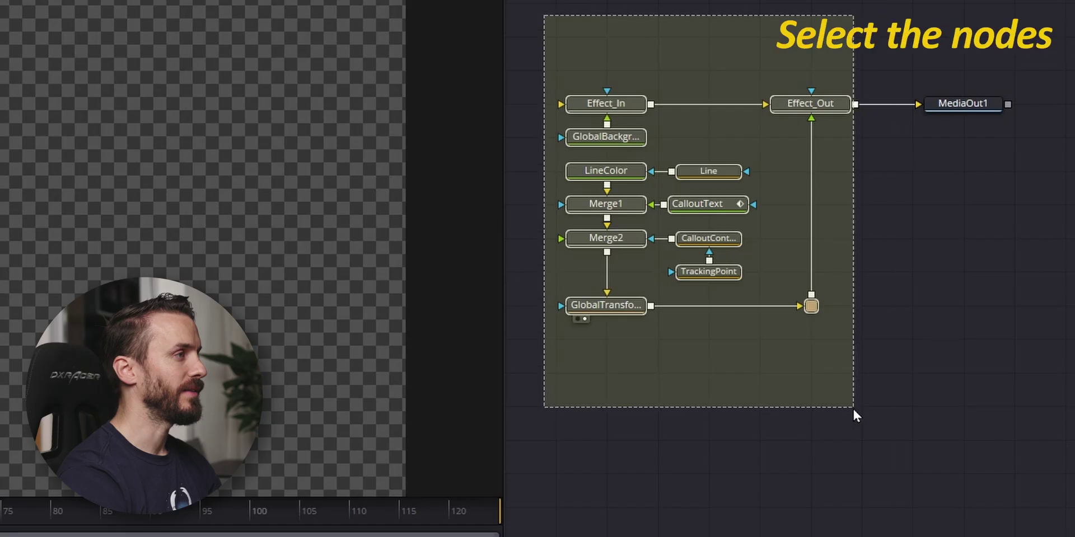
left_click_drag(852, 407, 852, 406)
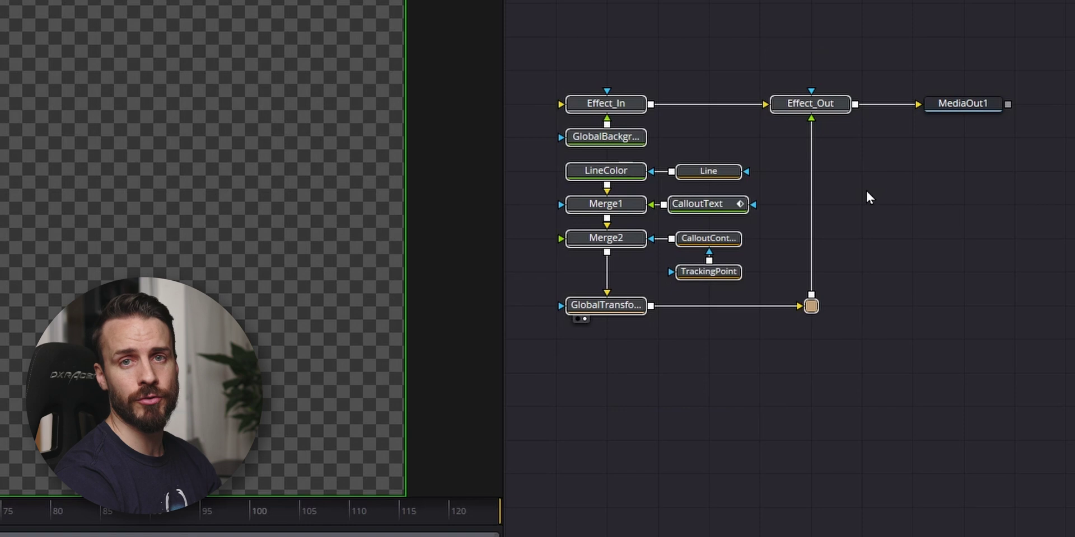
right_click(801, 104)
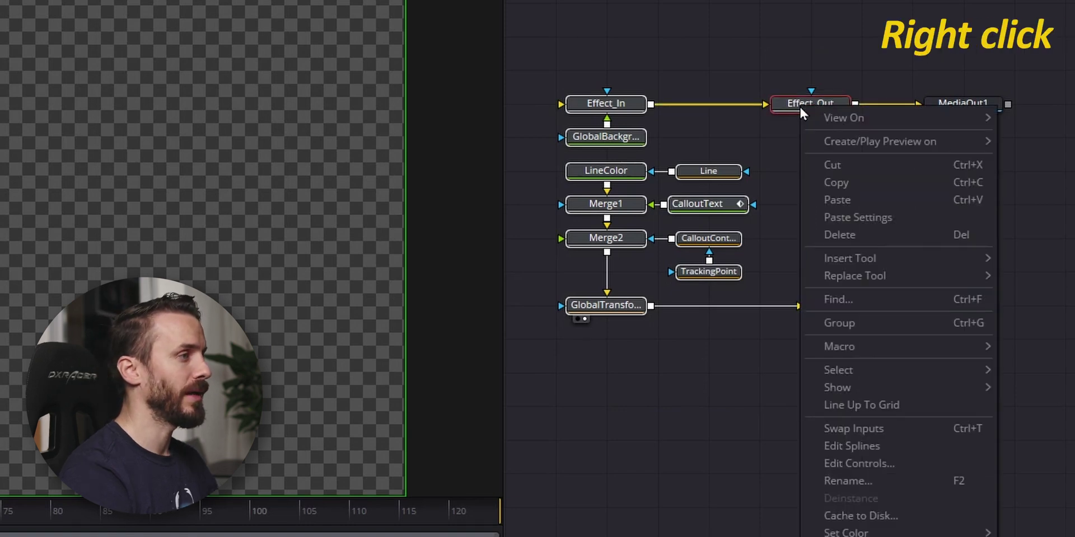
mouse_move(866, 536)
mouse_move(705, 373)
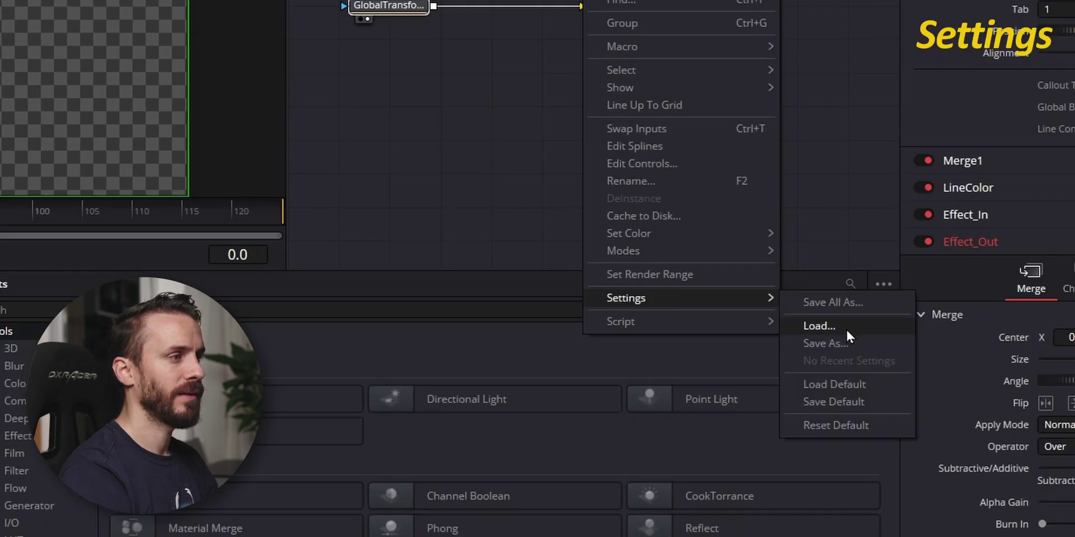
left_click(823, 343)
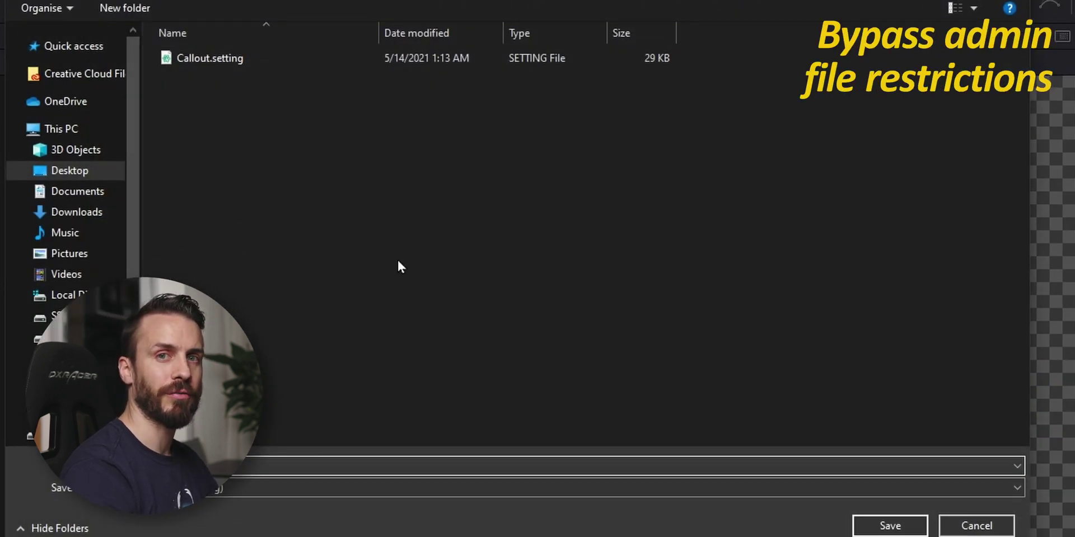
left_click(93, 169)
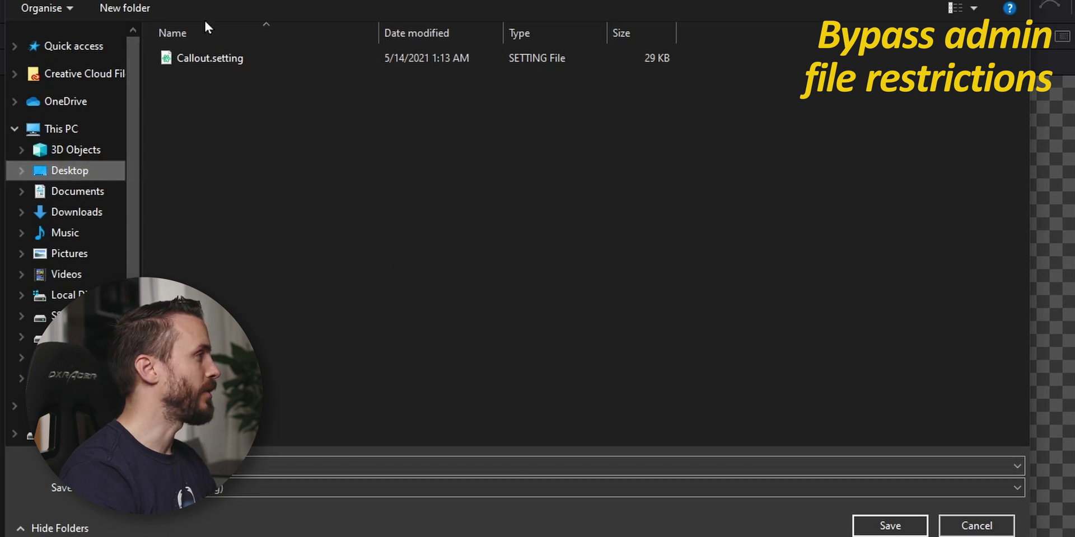
Save Callout.setting and paste it into Resolve's Fusion Templates folder with admin permission
left_click(890, 526)
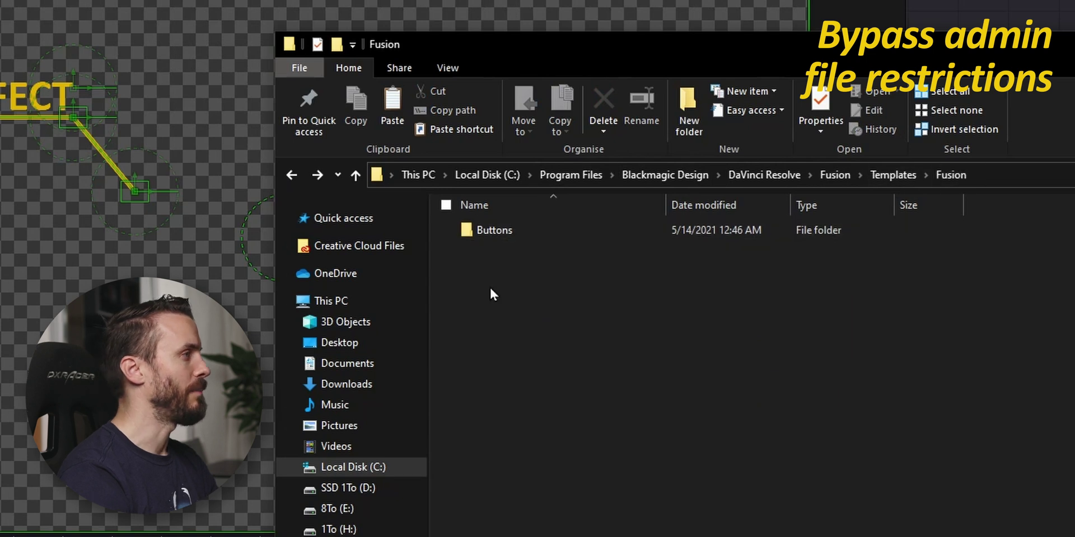
key("ctrl+v")
left_click(745, 323)
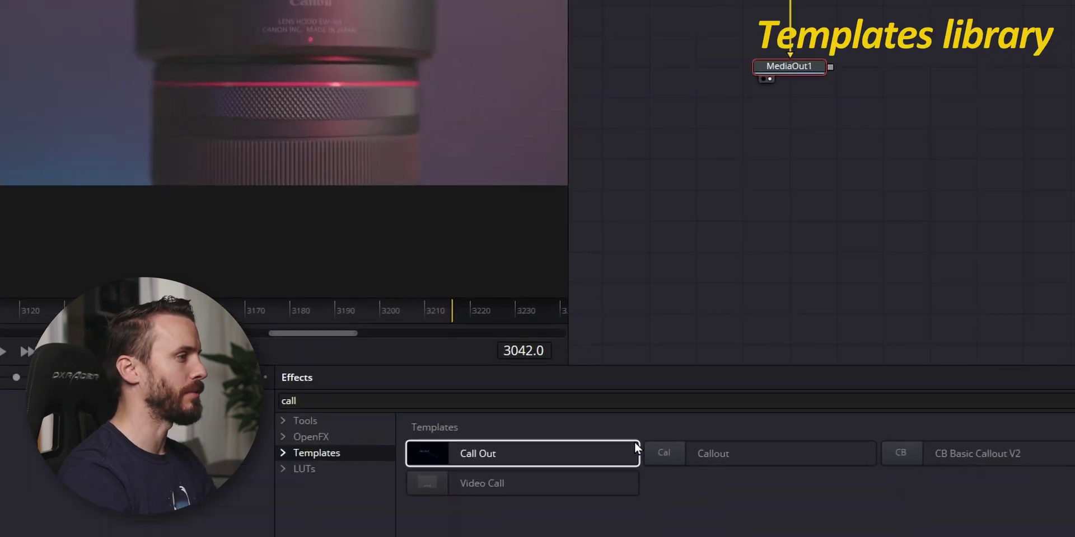
Add the Callout template to the node graph, wired from MediaIn1 to MediaOut1
left_click_drag(723, 461, 914, 270)
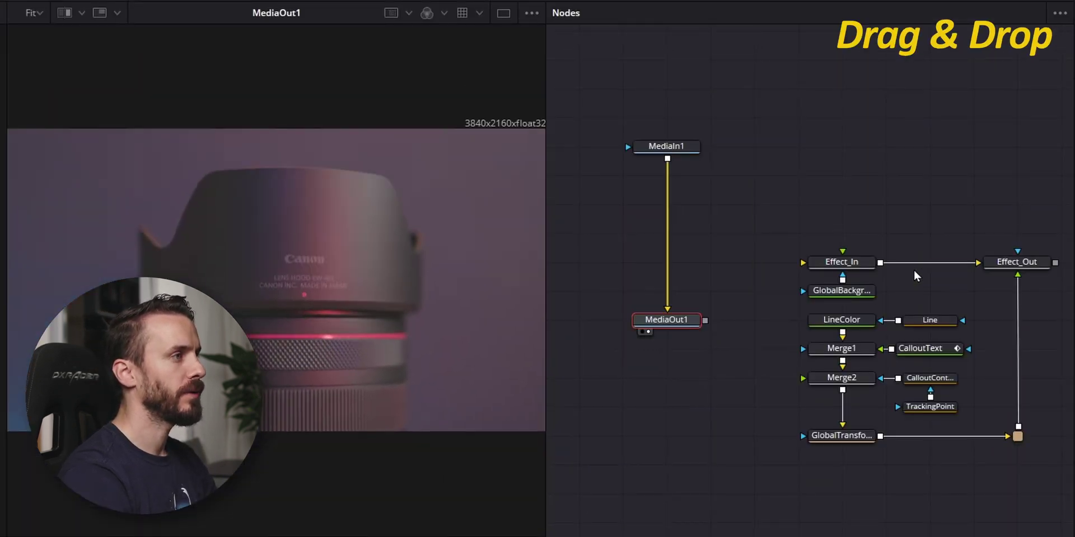
left_click_drag(667, 305, 827, 268)
left_click_drag(1056, 262, 916, 234)
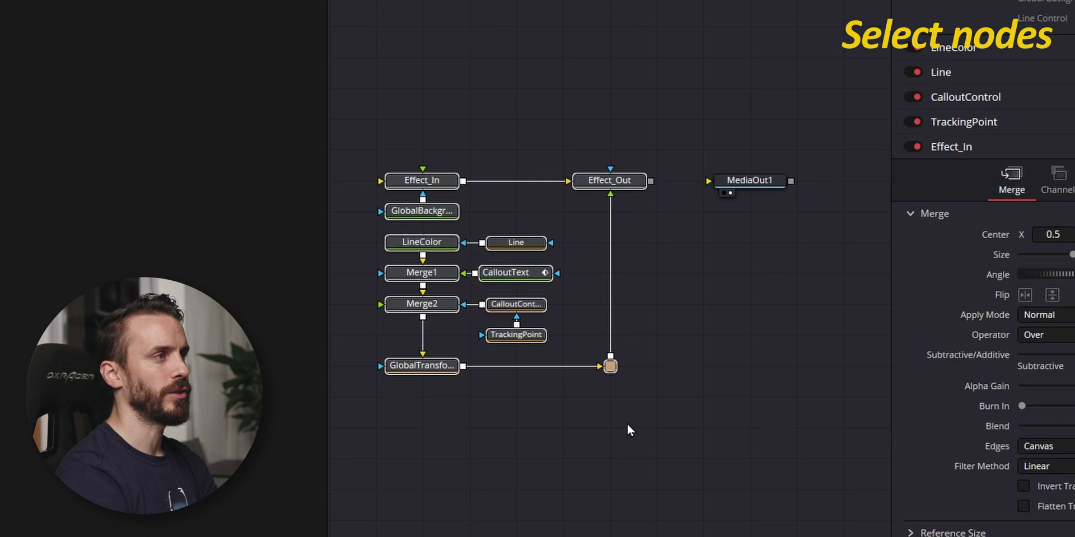
right_click(596, 186)
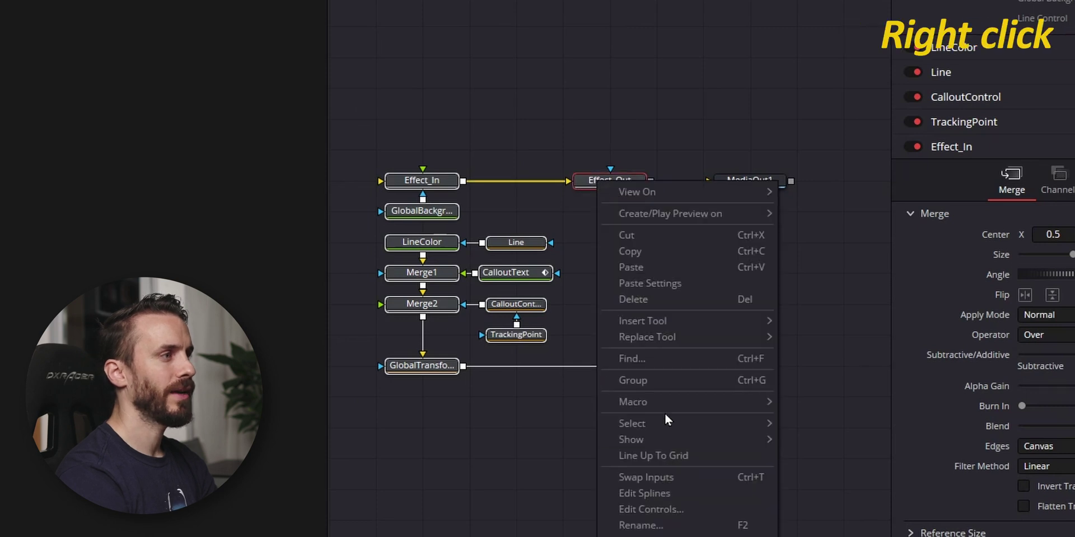
Create a macro named MacroTool1 from the selected callout nodes
mouse_move(662, 400)
left_click(815, 402)
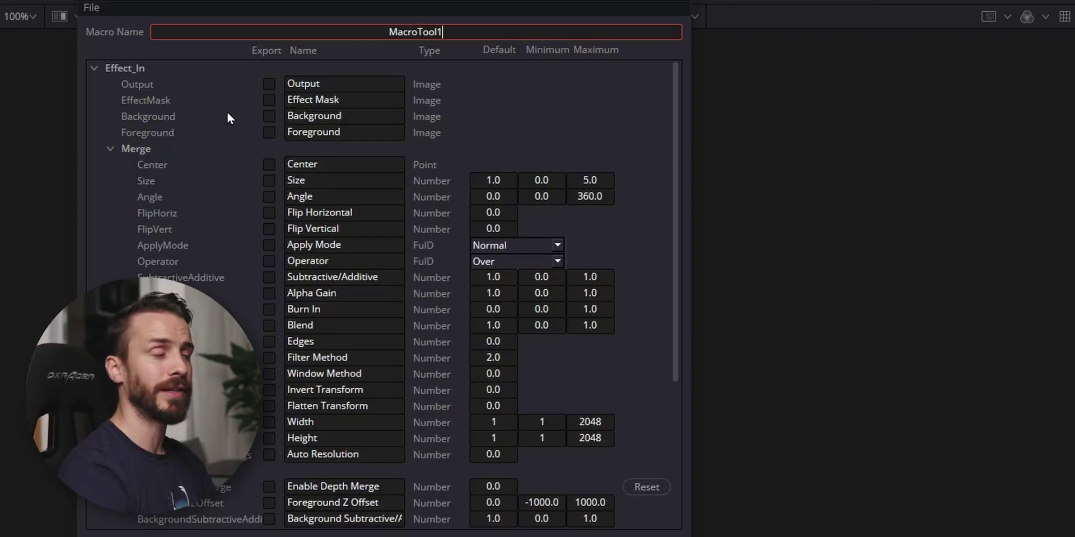
Confirm the macro name and export Effect_In's Background and Effect_Out's Output
key("Return")
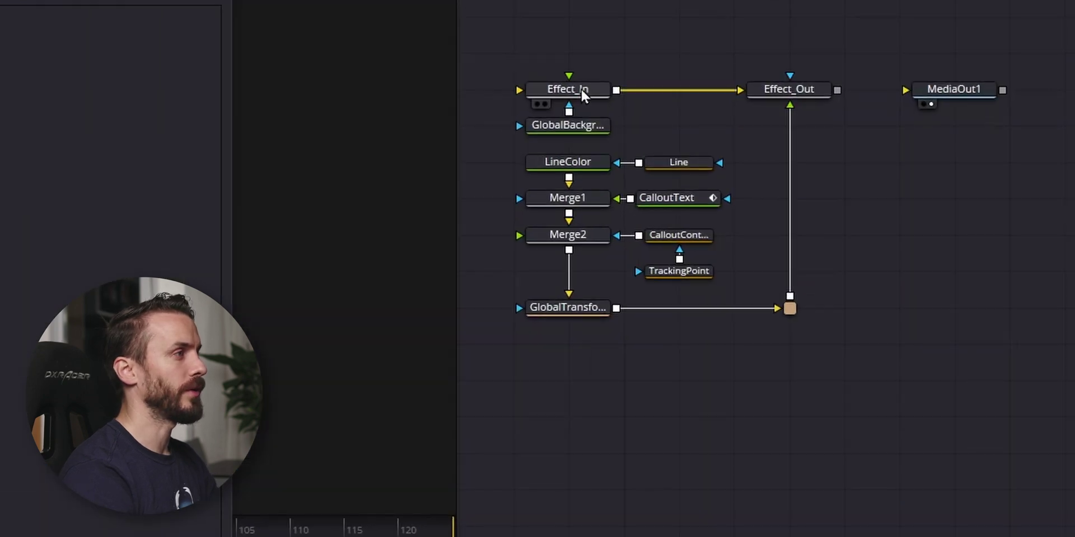
left_click(658, 103)
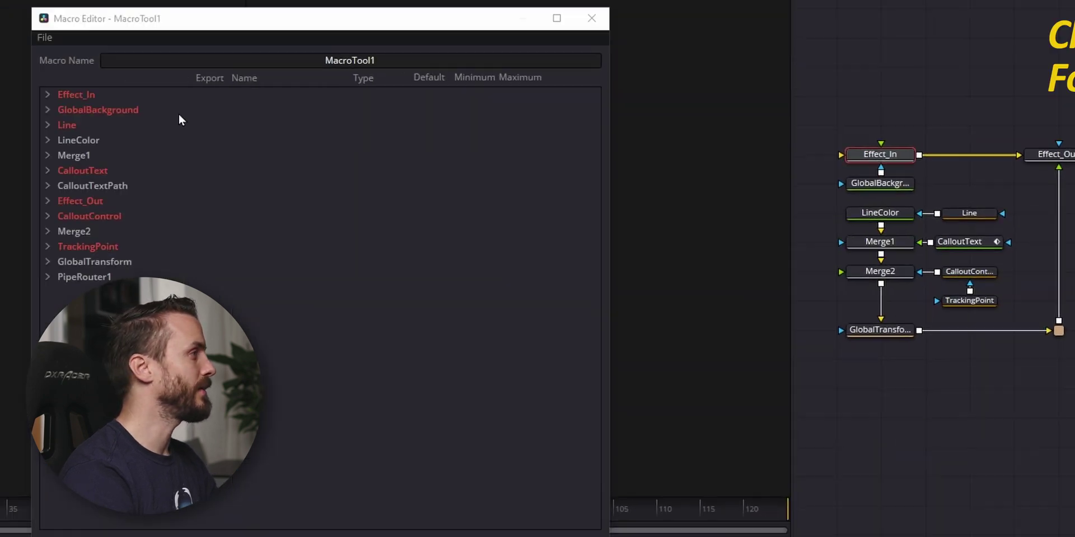
left_click(48, 94)
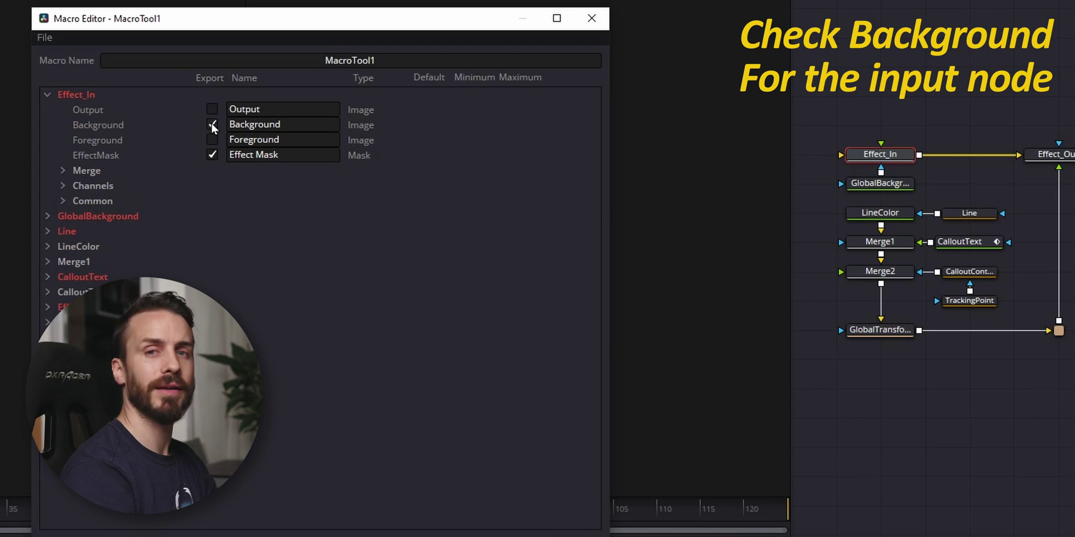
left_click(1050, 154)
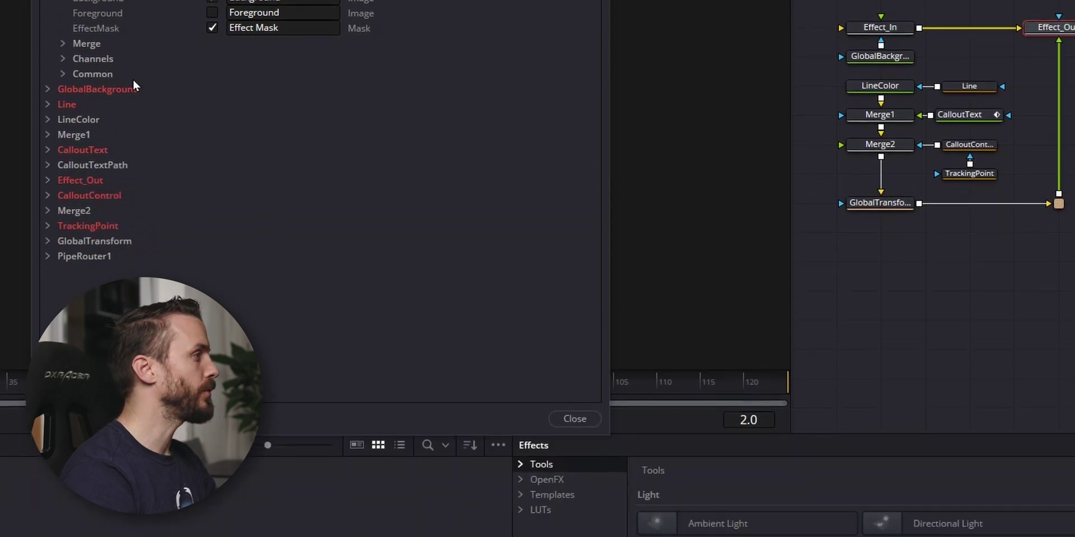
left_click(52, 278)
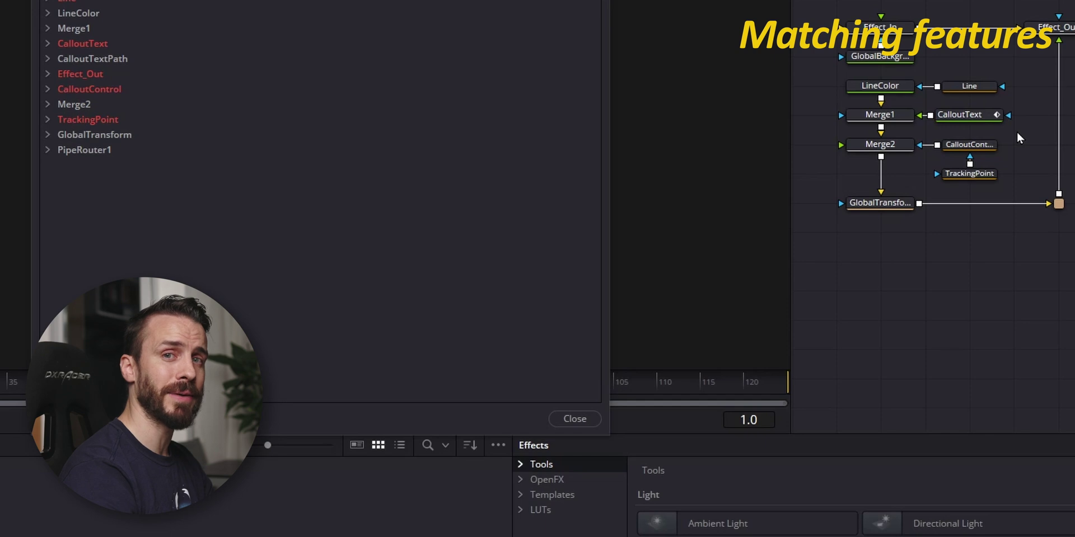
Select CalloutText and expand its Text inputs in the Macro Editor
left_click(967, 113)
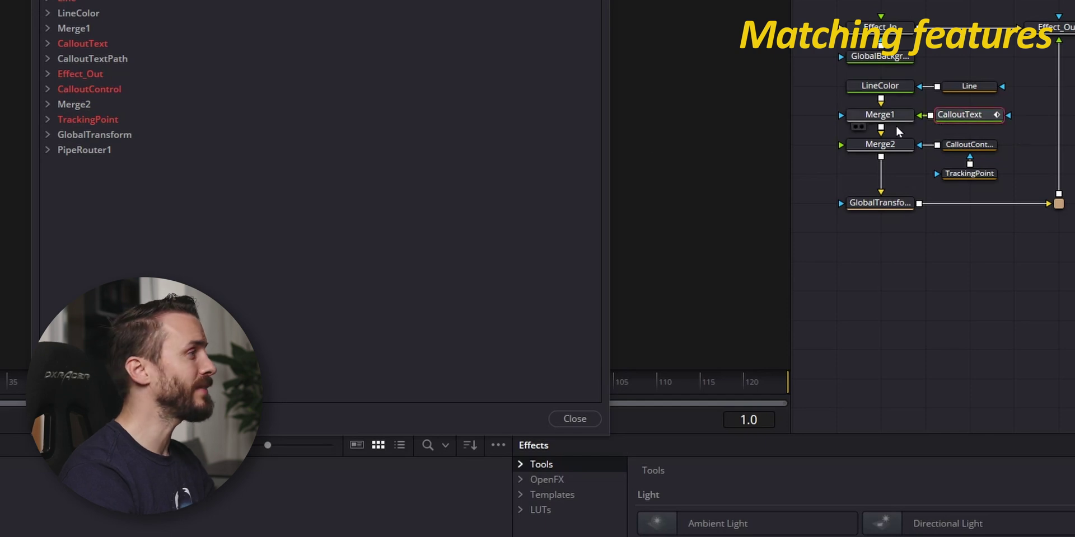
left_click(49, 45)
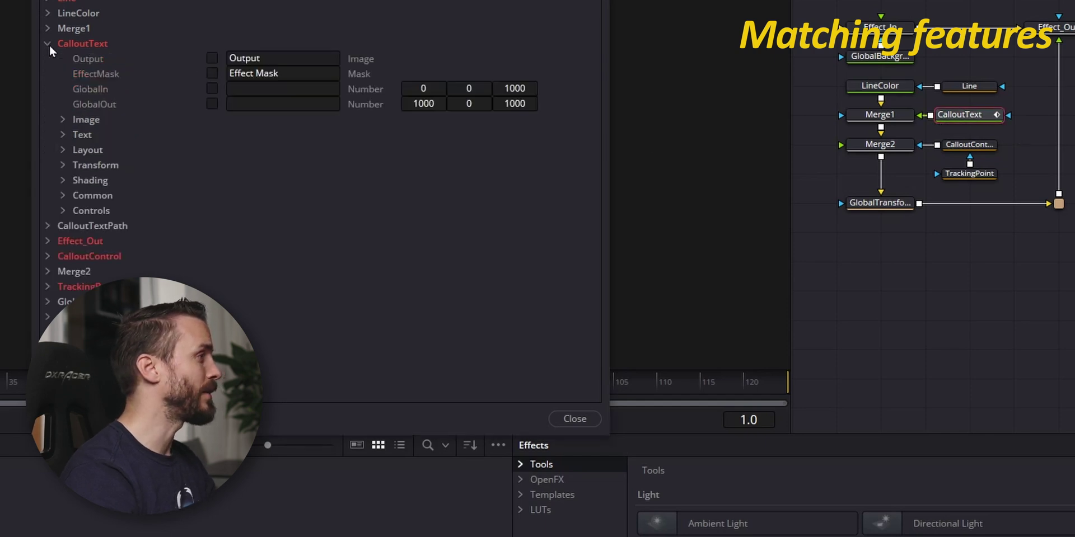
left_click(62, 135)
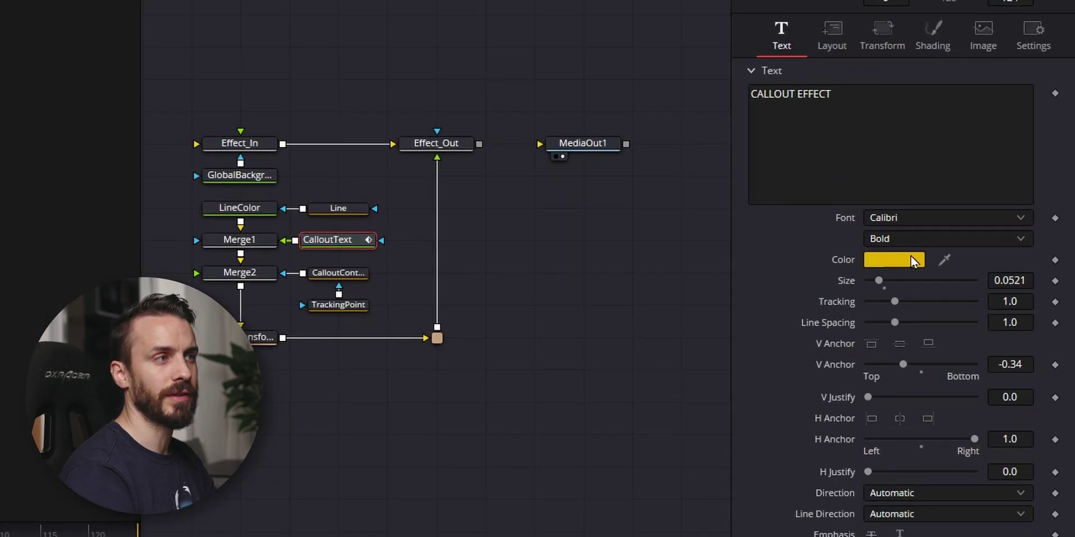
Show CalloutText's Shading settings and check LineColor's link to the yellow fill
left_click(930, 36)
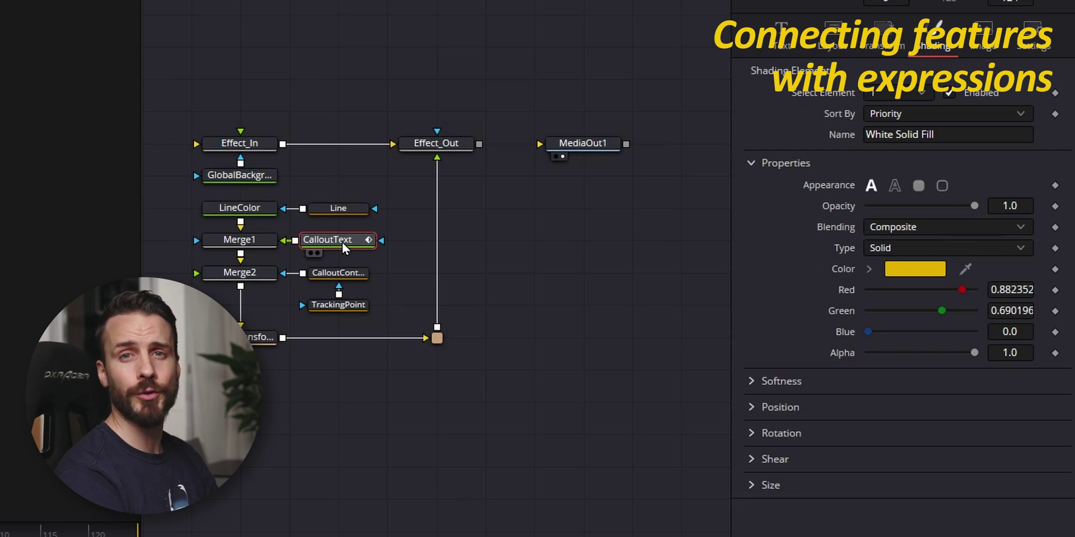
left_click(246, 218)
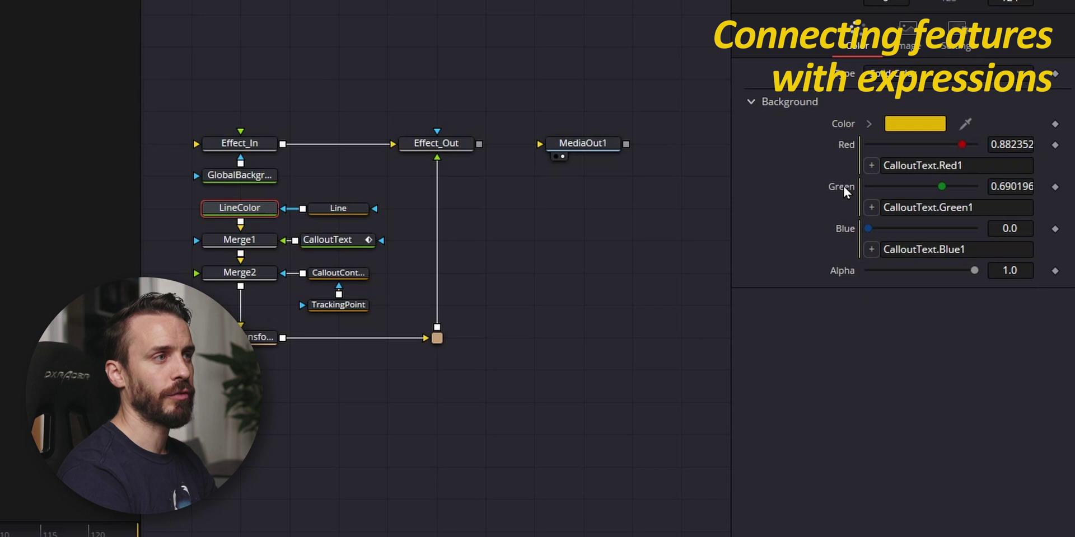
left_click(331, 246)
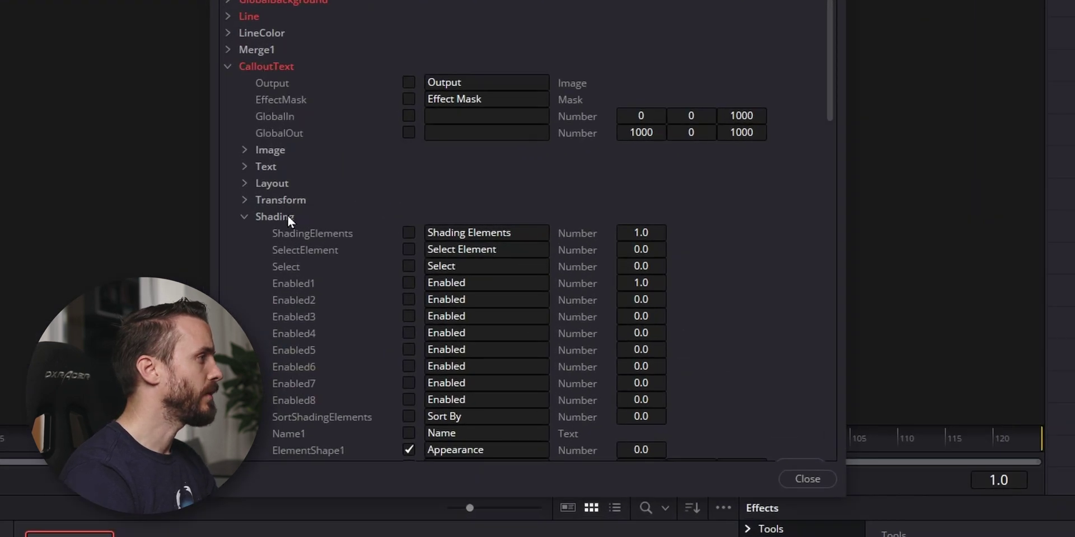
Export CalloutText's Opacity, Red, Green and Blue, naming them Callout Opacity and Callout Color
scroll(382, 246, "down", 3)
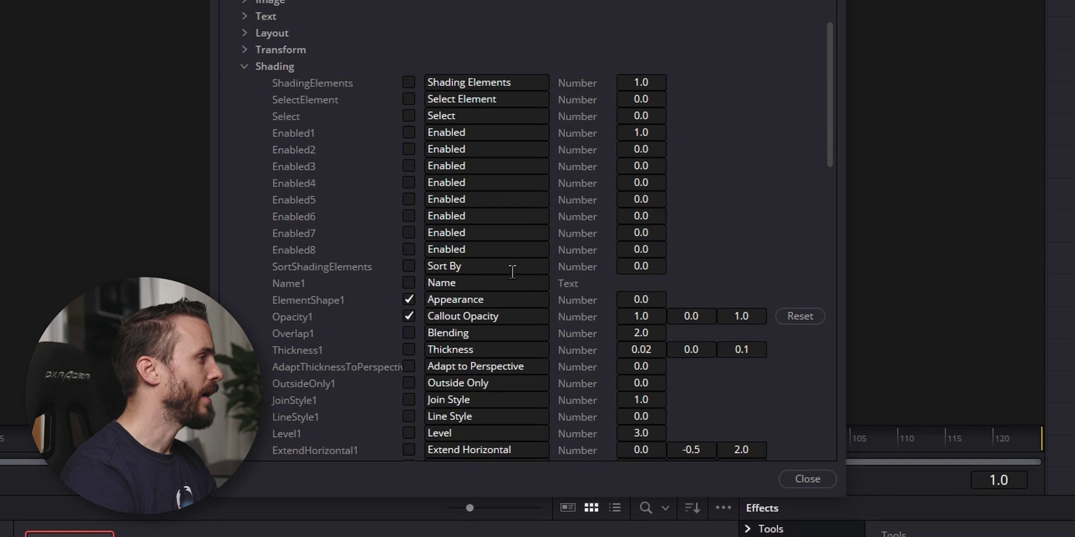
left_click(513, 299)
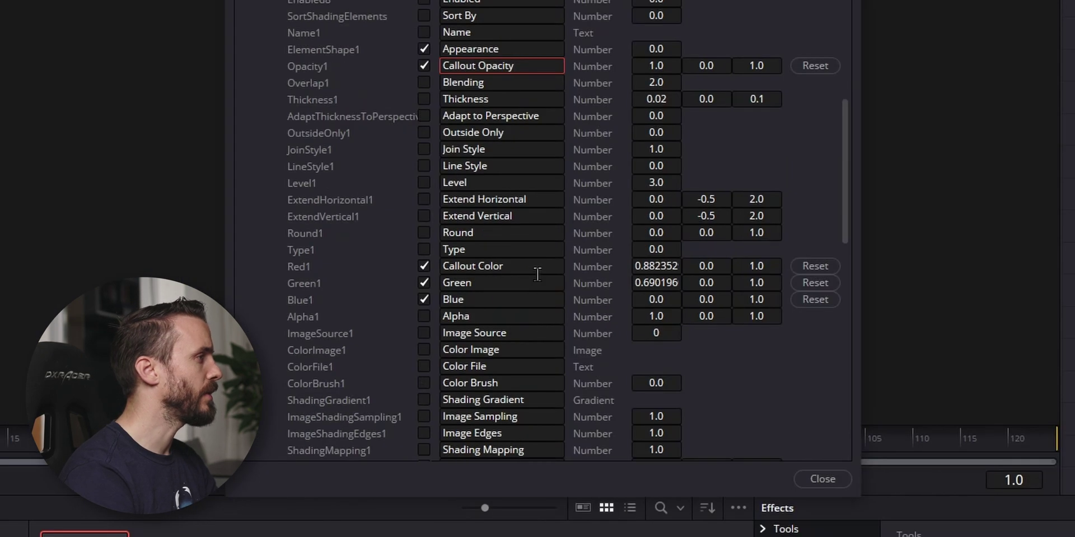
left_click(530, 269)
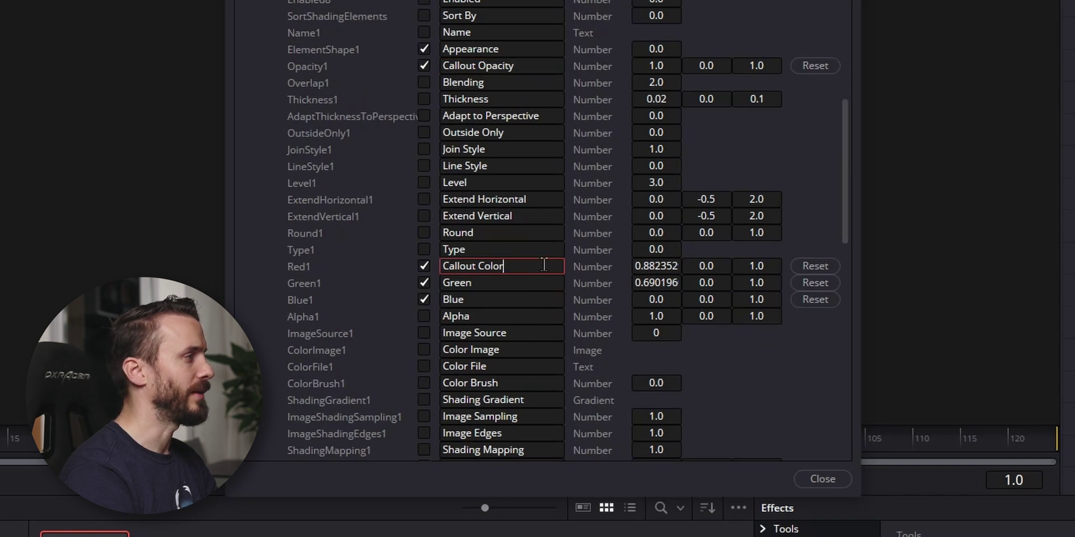
left_click(508, 282)
left_click(501, 301)
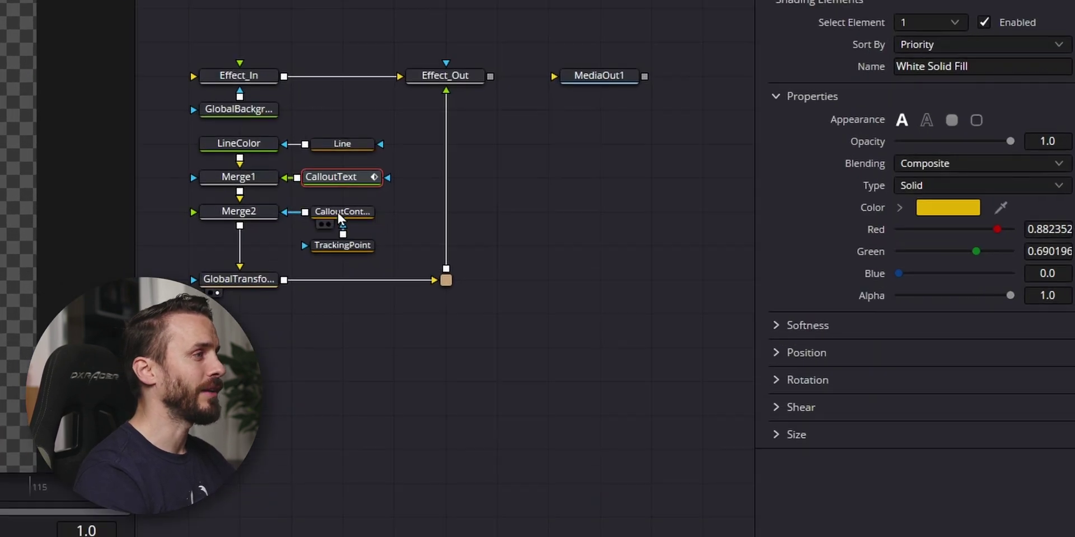
On the CalloutControl node, drag LinePosition from 0.007 to 0.29 to shift the underline start
left_click(337, 212)
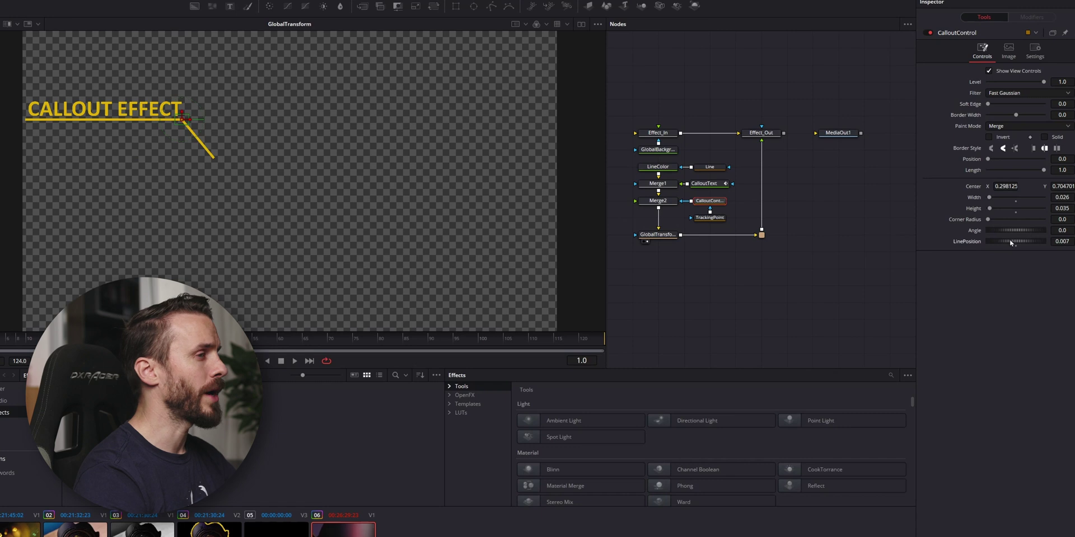
left_click_drag(942, 290, 956, 294)
mouse_move(1016, 241)
left_mouse_down()
mouse_move(1006, 241)
mouse_move(1030, 244)
mouse_move(1010, 243)
left_mouse_up()
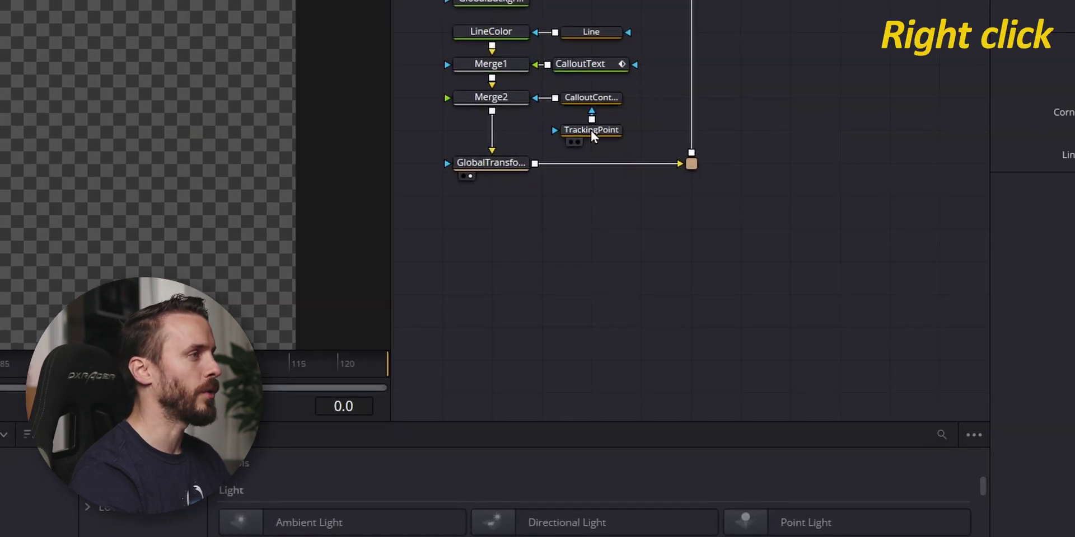
Add a RandomControler SliderControl to TrackingPoint on the Controls page, ranging 0 to 1
right_click(708, 216)
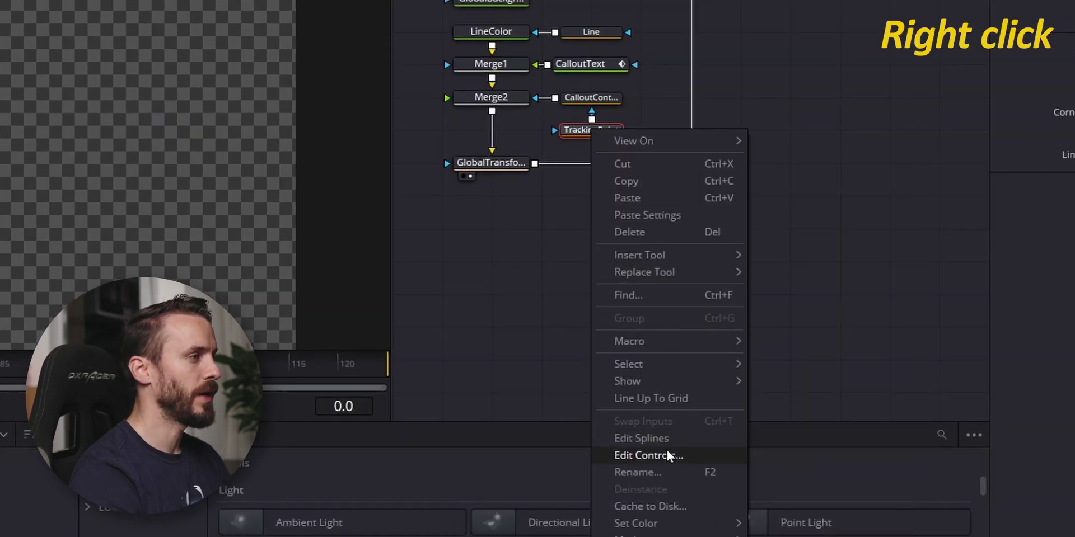
left_click(668, 454)
left_click_drag(386, 121, 263, 122)
type("Random")
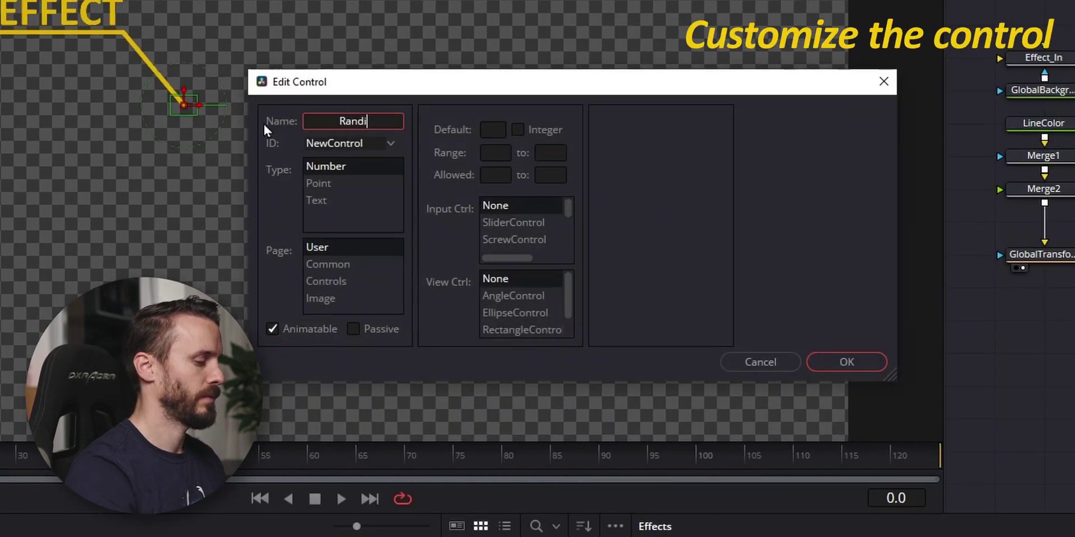
type("Controler")
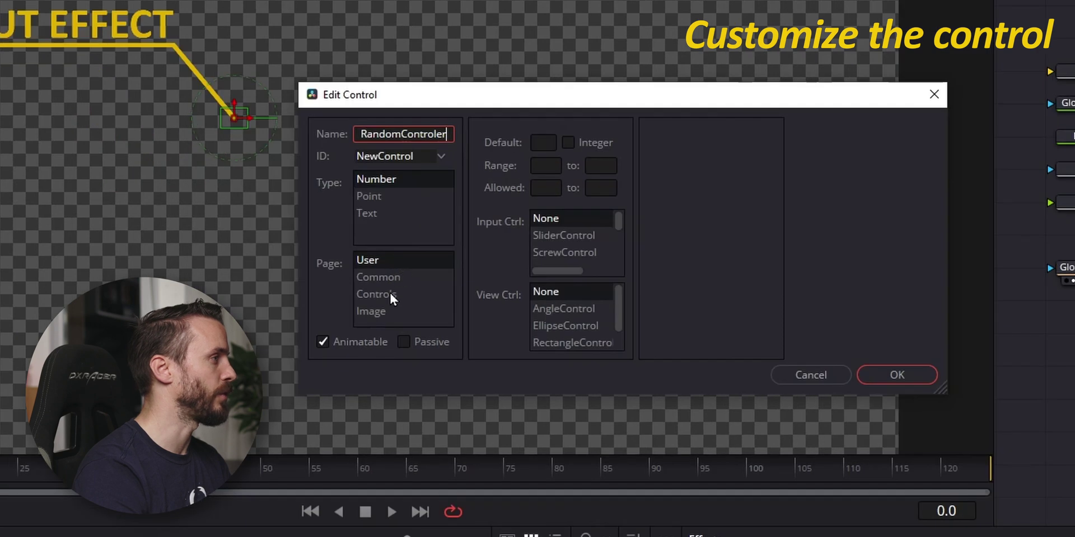
left_click(389, 293)
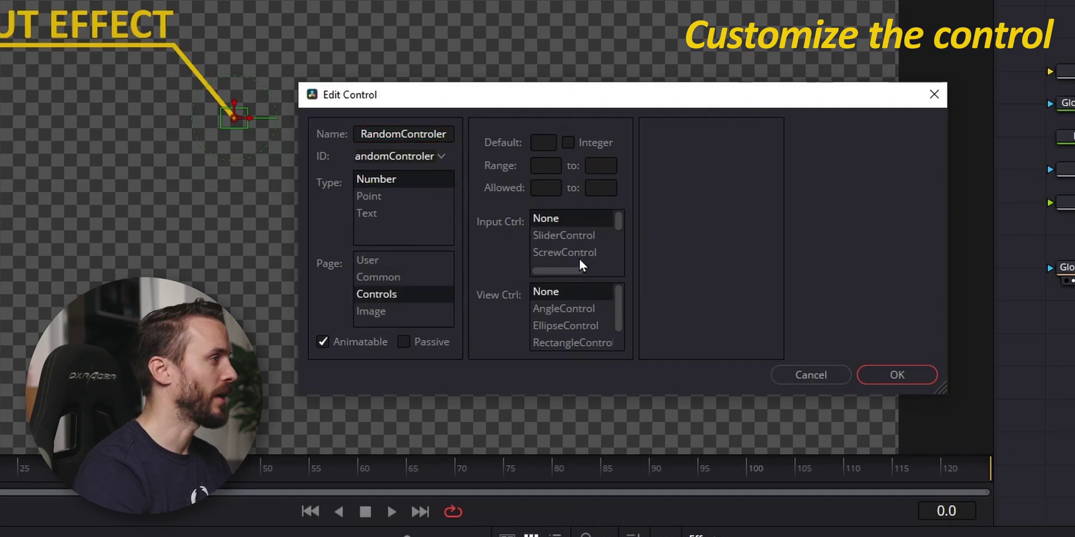
left_click(570, 236)
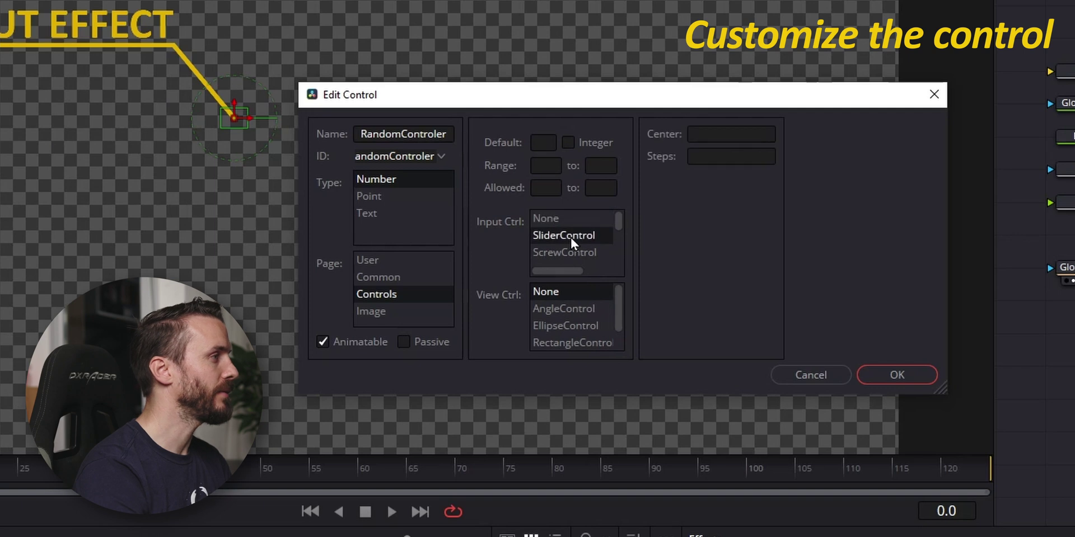
left_click(553, 170)
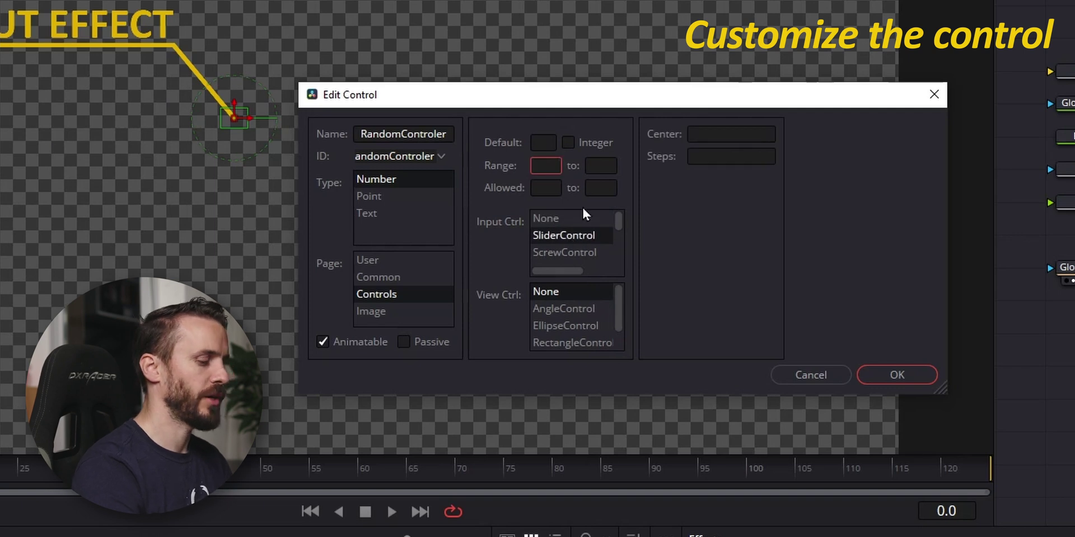
type("0")
left_click(602, 166)
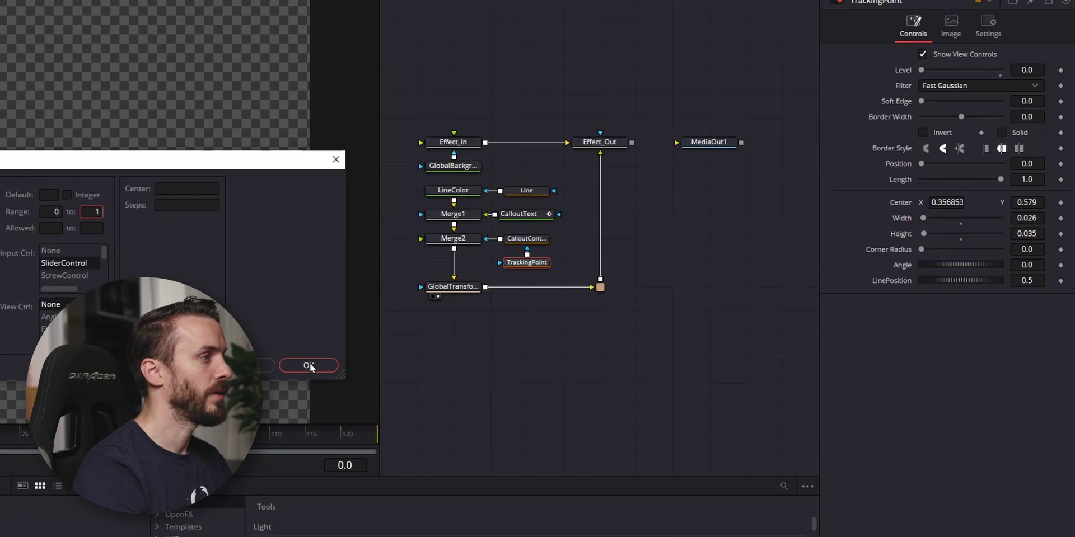
left_click(897, 374)
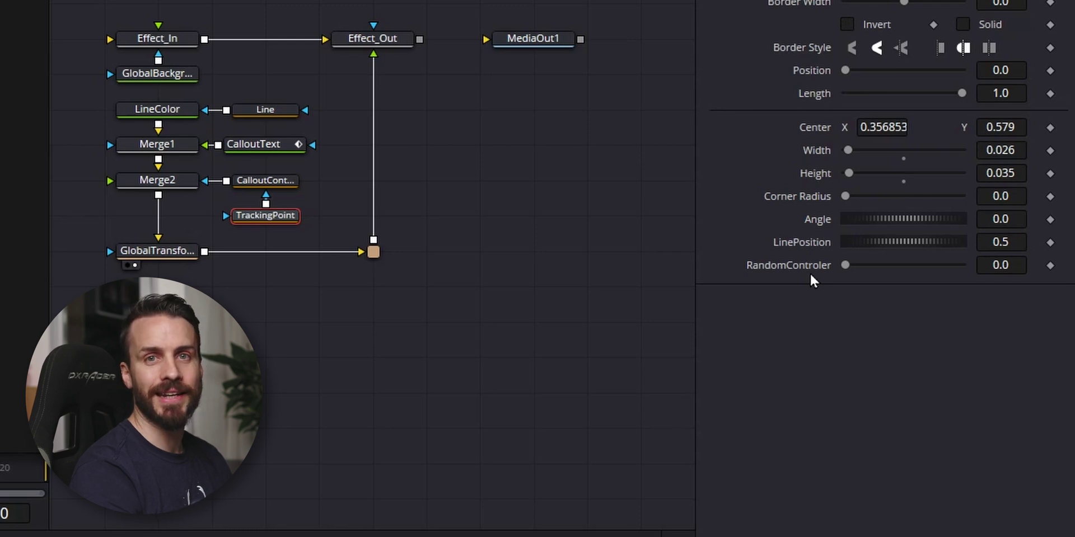
Test the RandomControler slider at 1.0, back at 0, then at an intermediate value
left_click_drag(845, 265, 975, 273)
left_click_drag(878, 264, 838, 266)
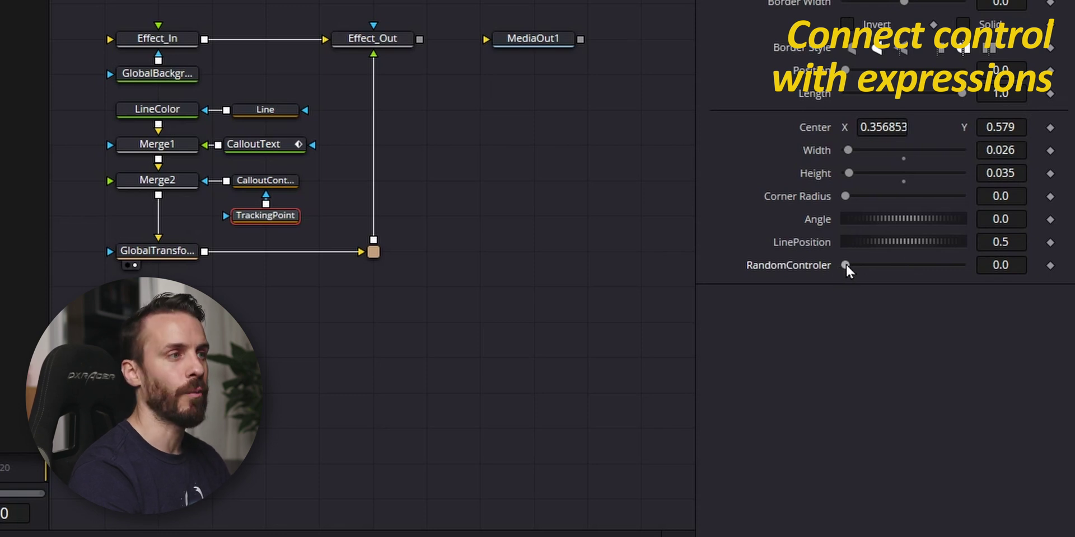
left_click_drag(845, 265, 915, 265)
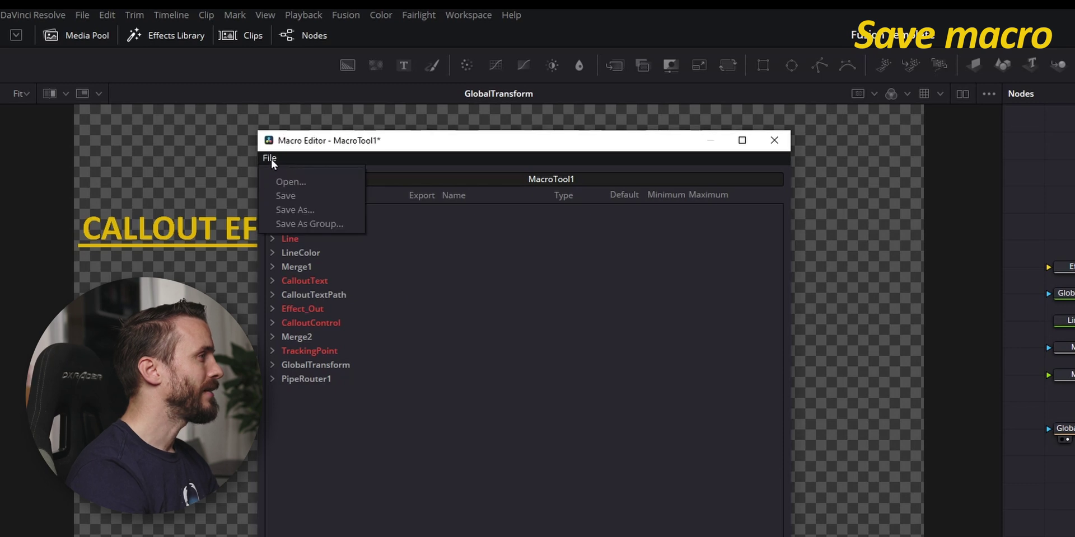
Save the macro as C&B Basic Callout V2.setting in Fusion's Templates > Edit > Effects folder
left_click(304, 210)
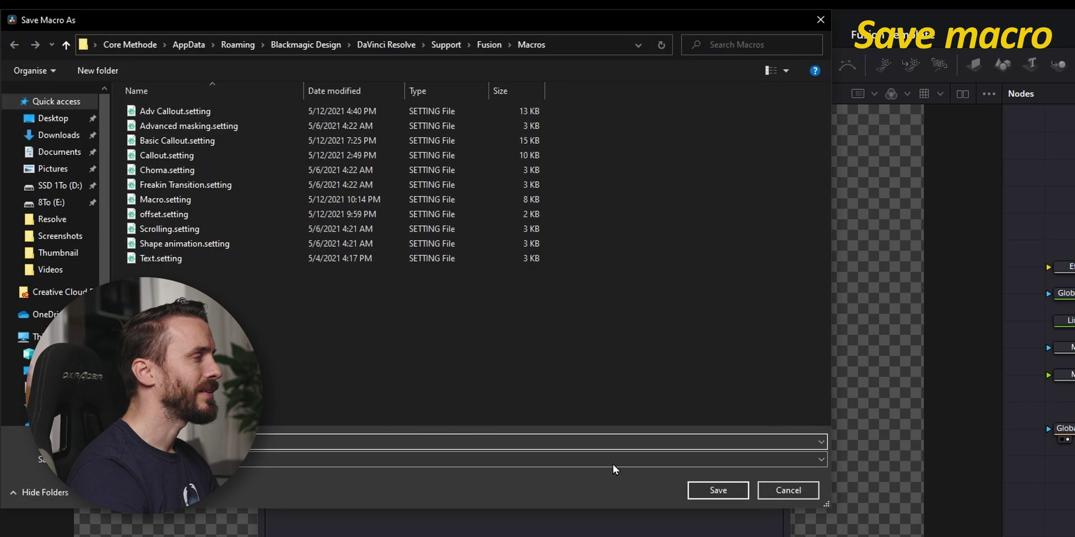
left_click(491, 49)
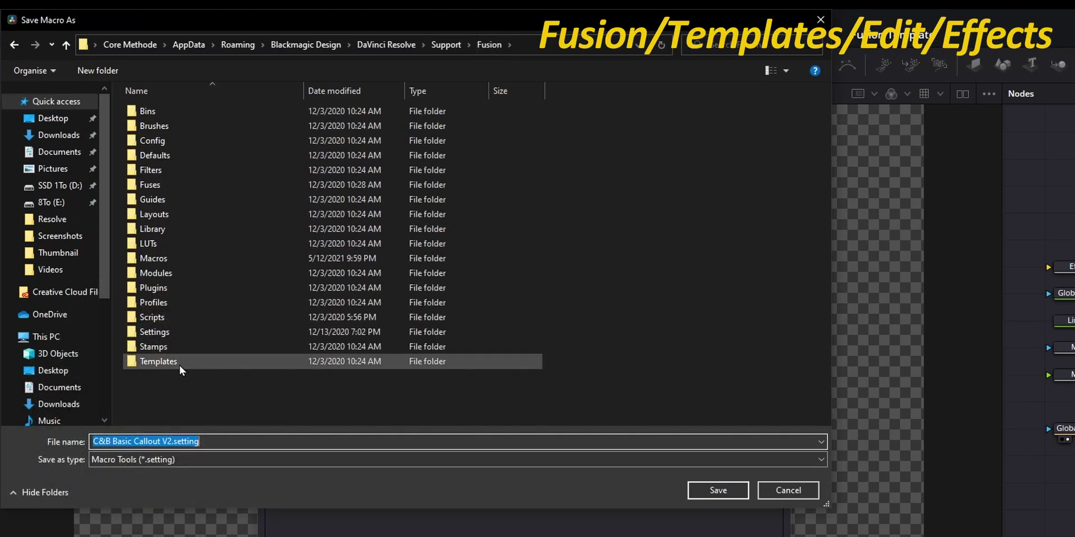
double_click(179, 363)
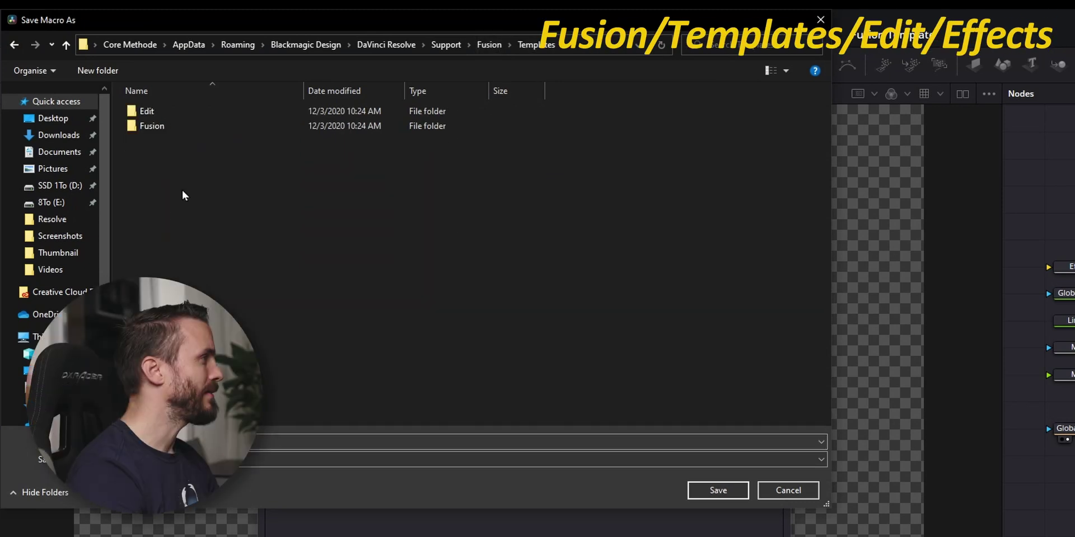
double_click(161, 111)
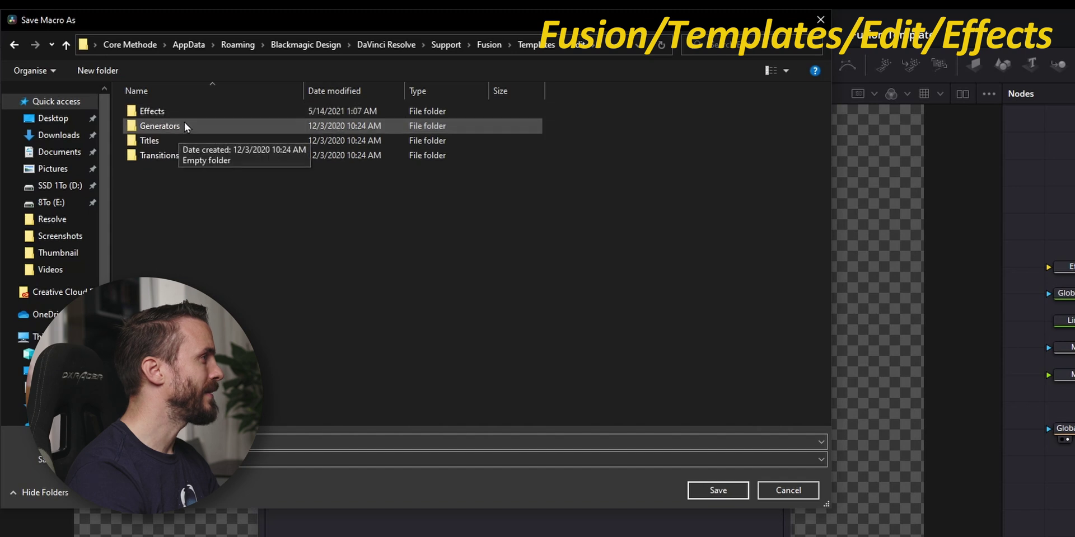
double_click(181, 111)
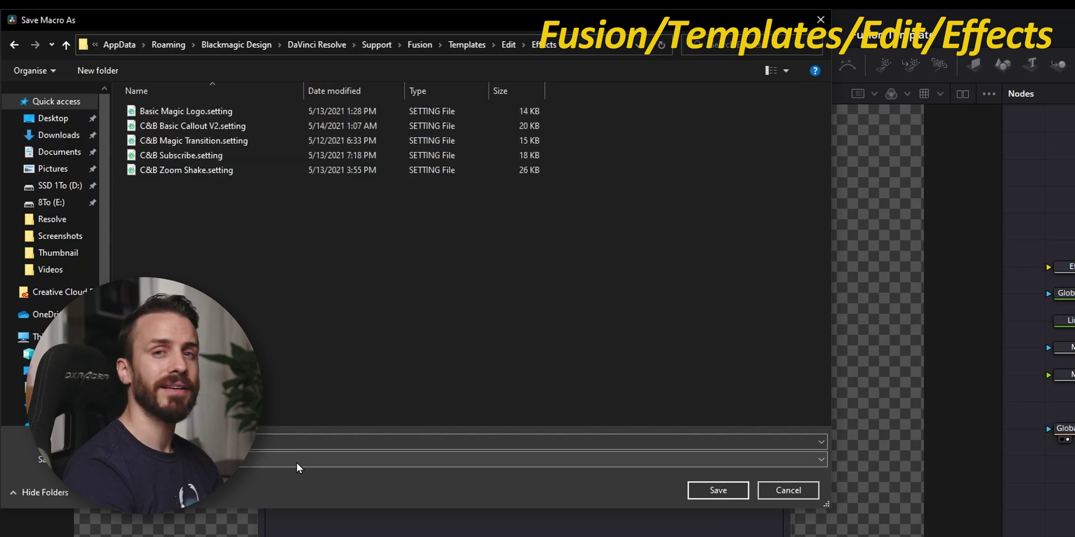